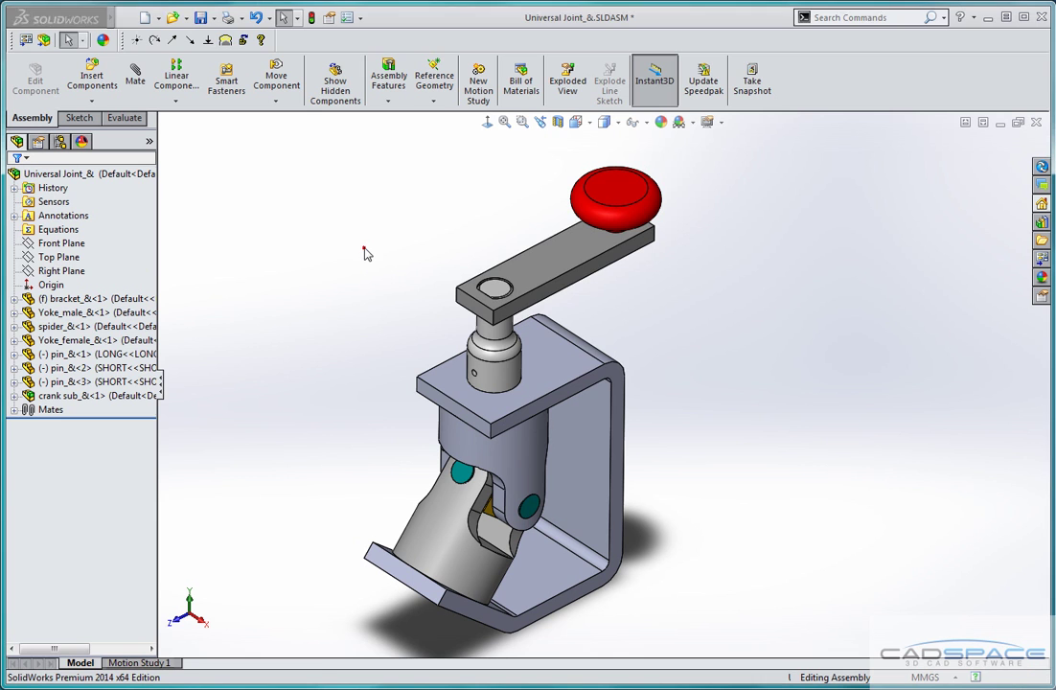
# Start a Bill of Materials from the Annotation Tables menu, based on the Universal Joint drawing view
pyautogui.hotkey('ctrl', 'Tab')
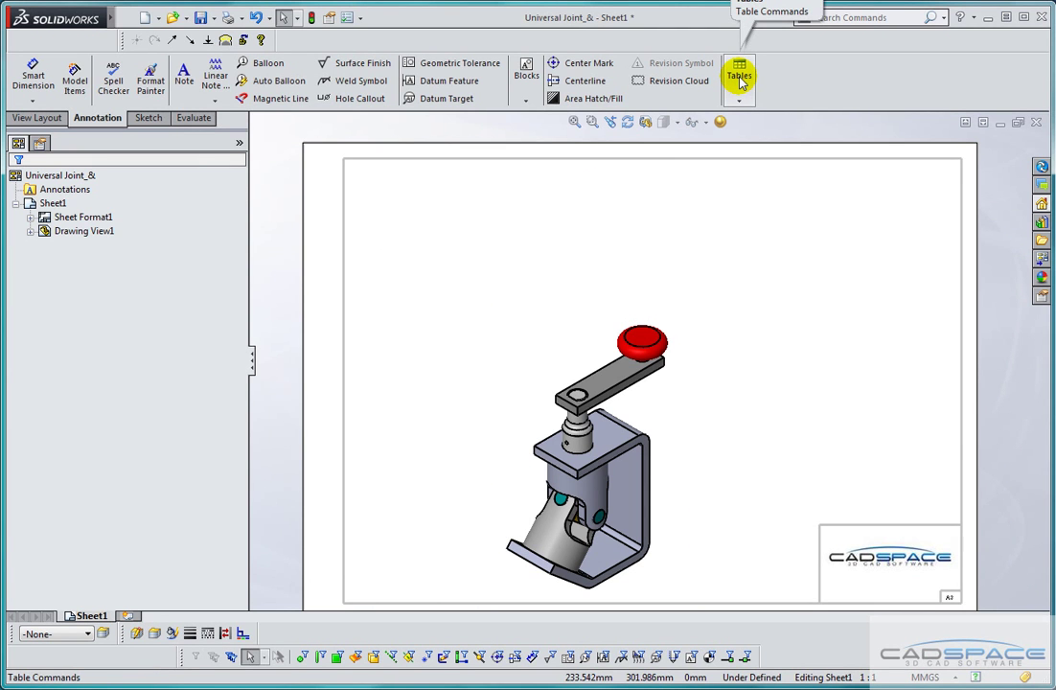
pyautogui.click(740, 83)
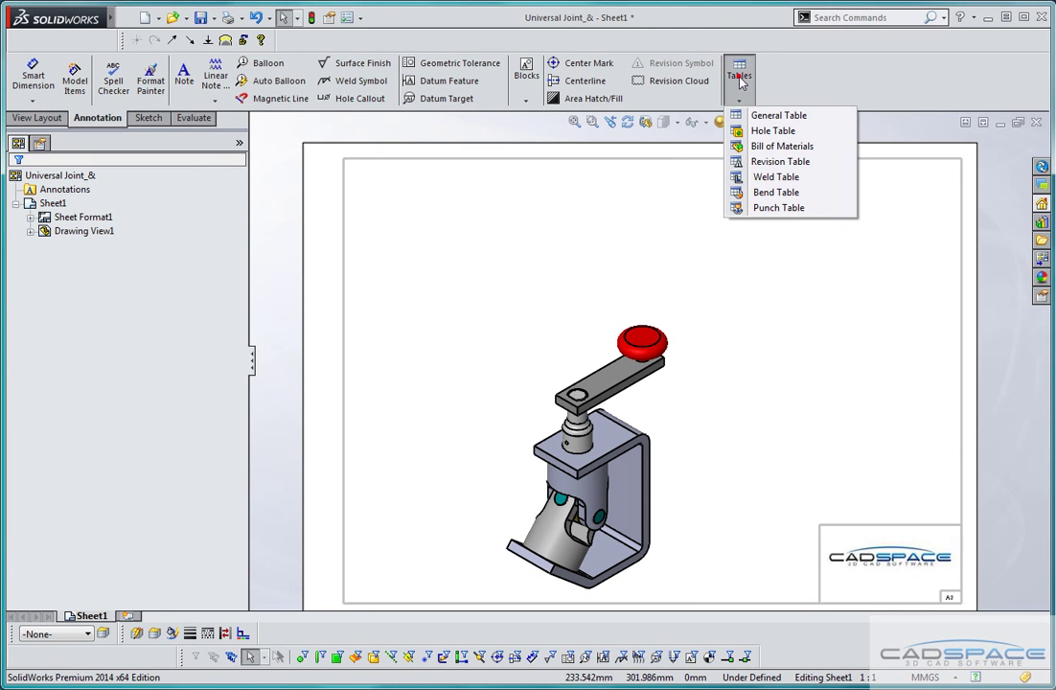
pyautogui.click(767, 147)
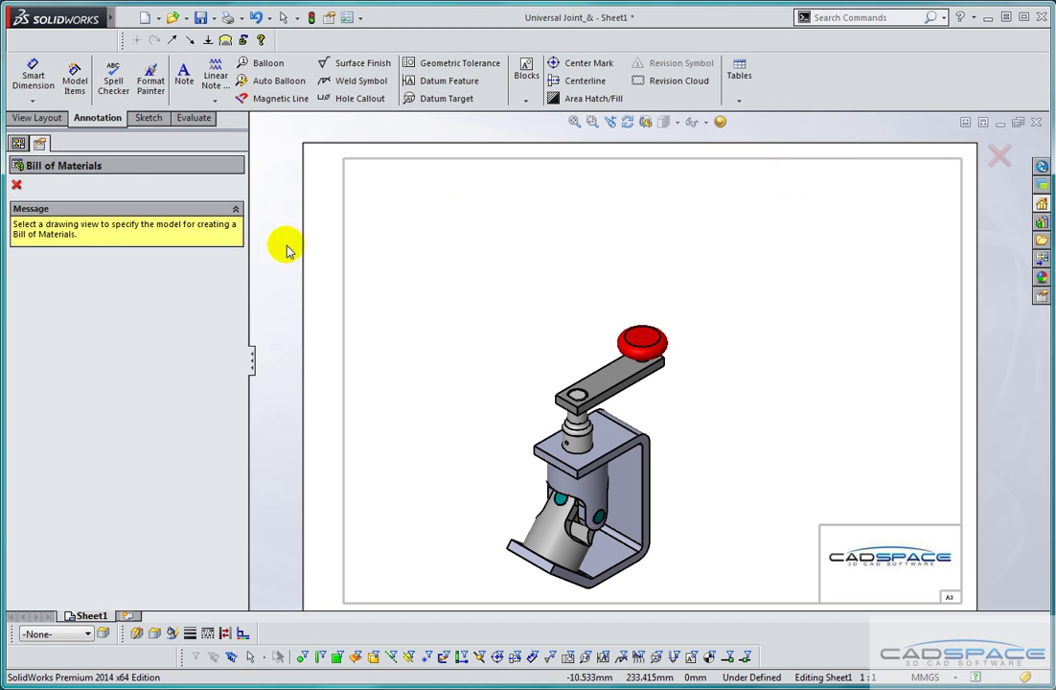
pyautogui.click(537, 407)
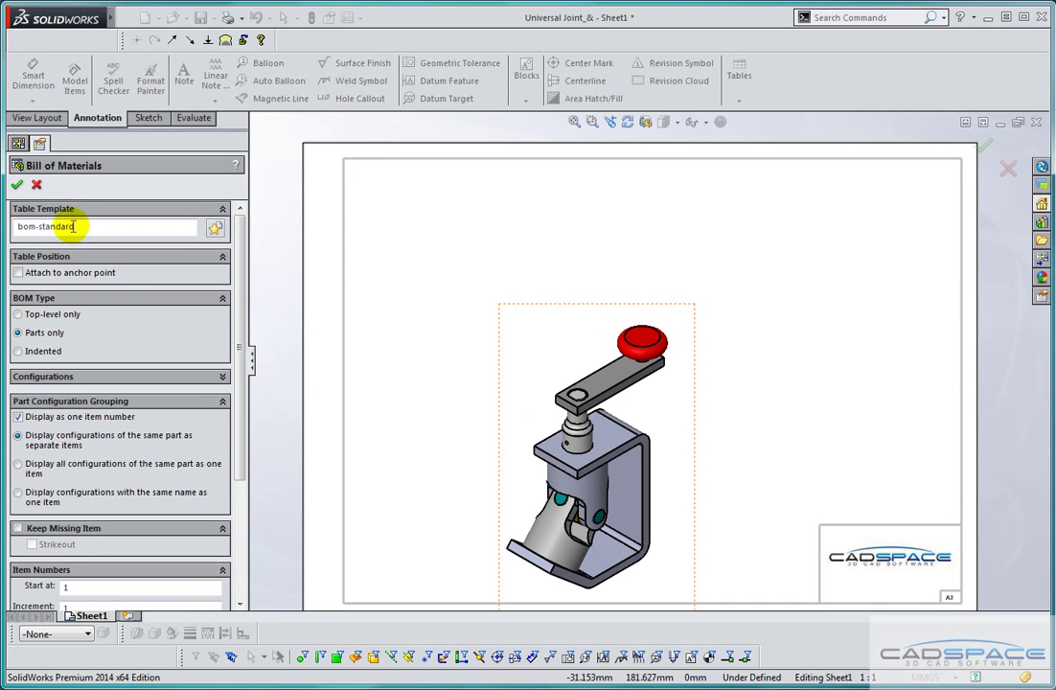
# Accept the BOM settings and place the nine-part table at the sheet's top-left corner
pyautogui.click(18, 184)
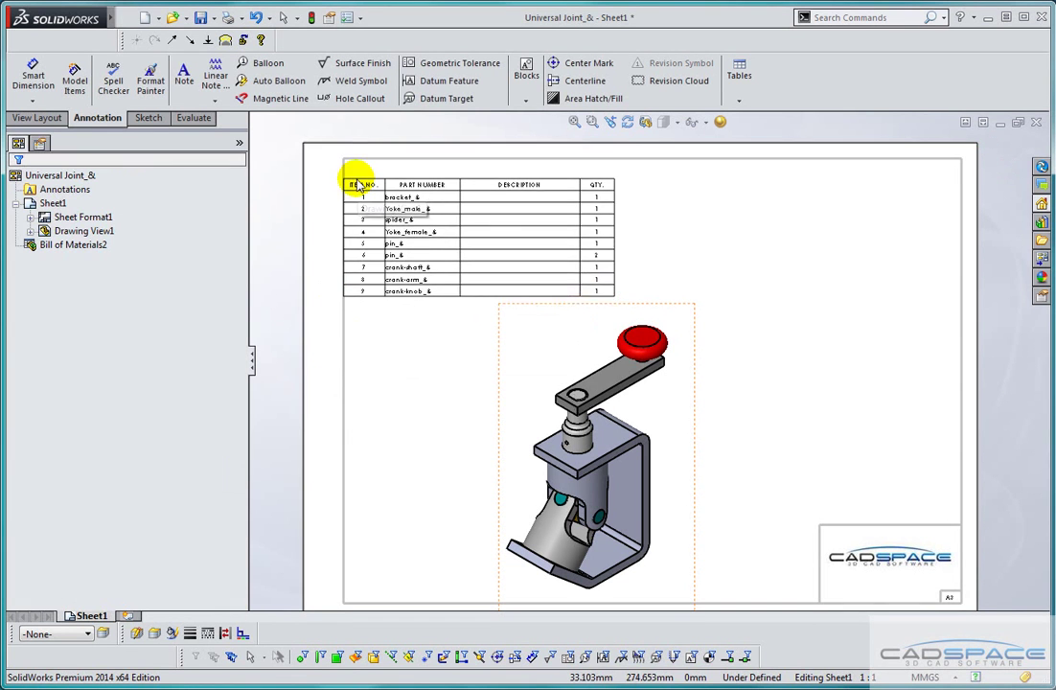
pyautogui.click(352, 168)
pyautogui.click(608, 170)
pyautogui.scroll(-3, 573, 187)
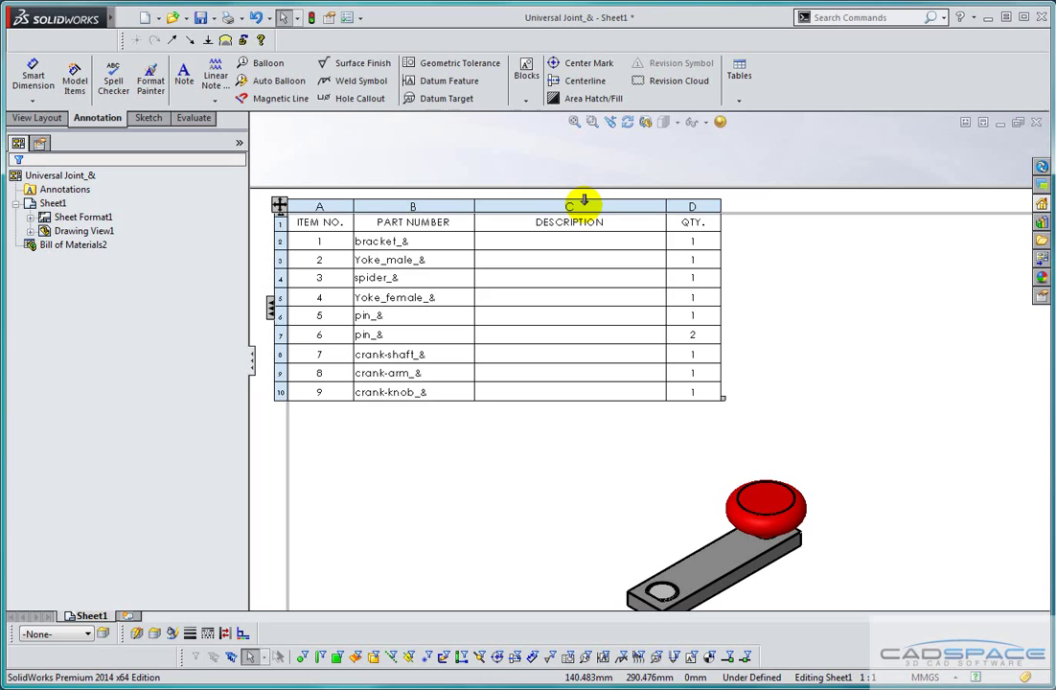
pyautogui.click(583, 201)
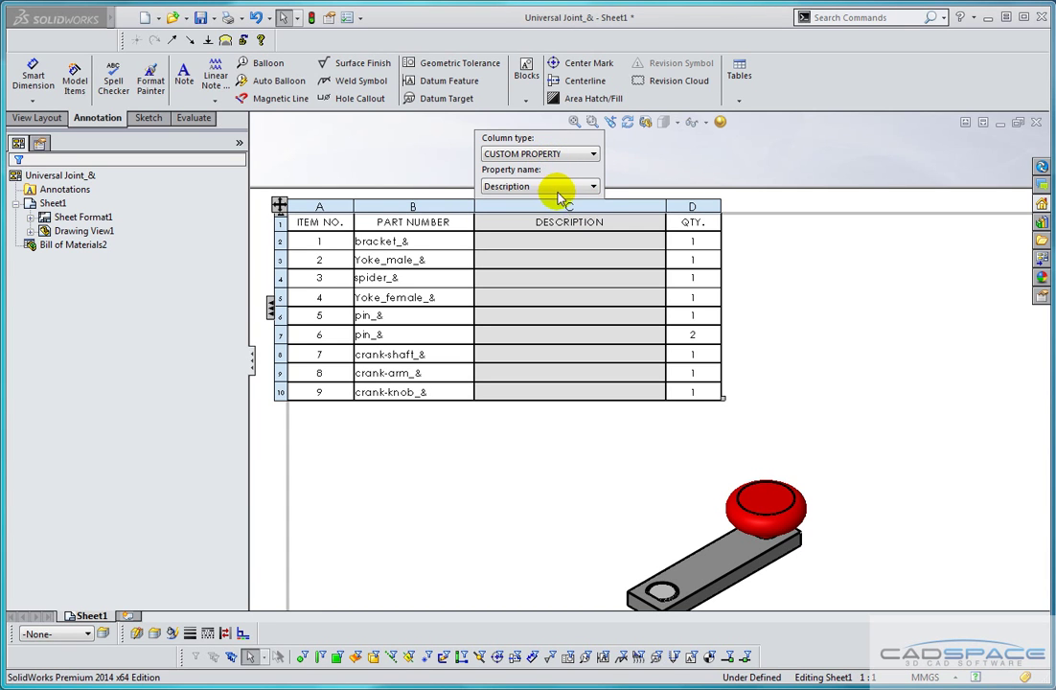
pyautogui.click(560, 186)
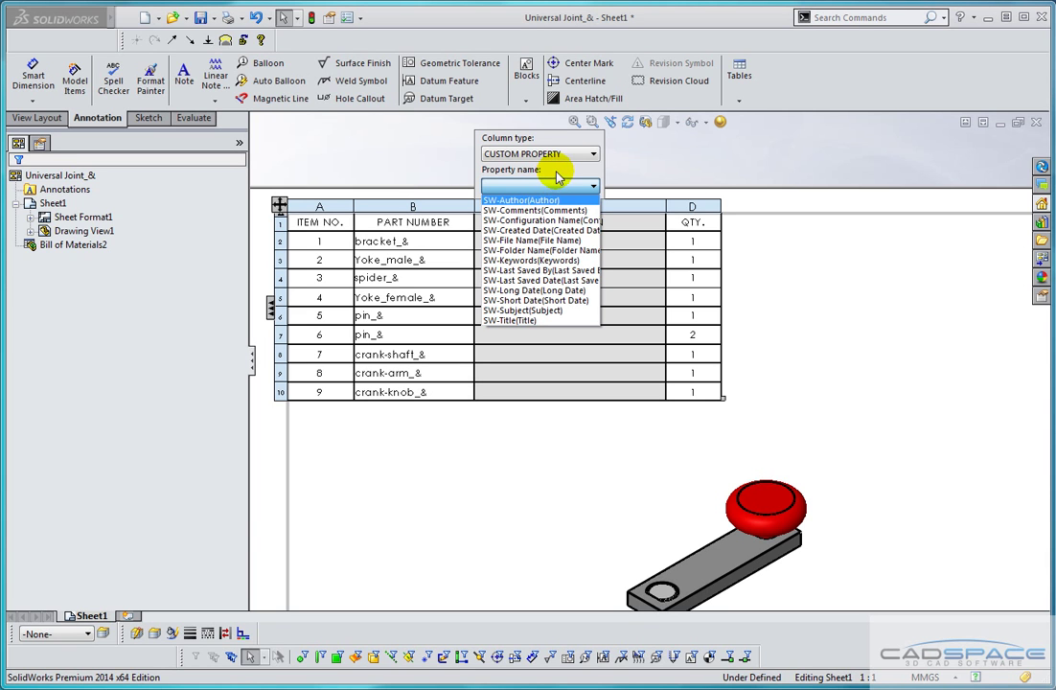
pyautogui.click(556, 171)
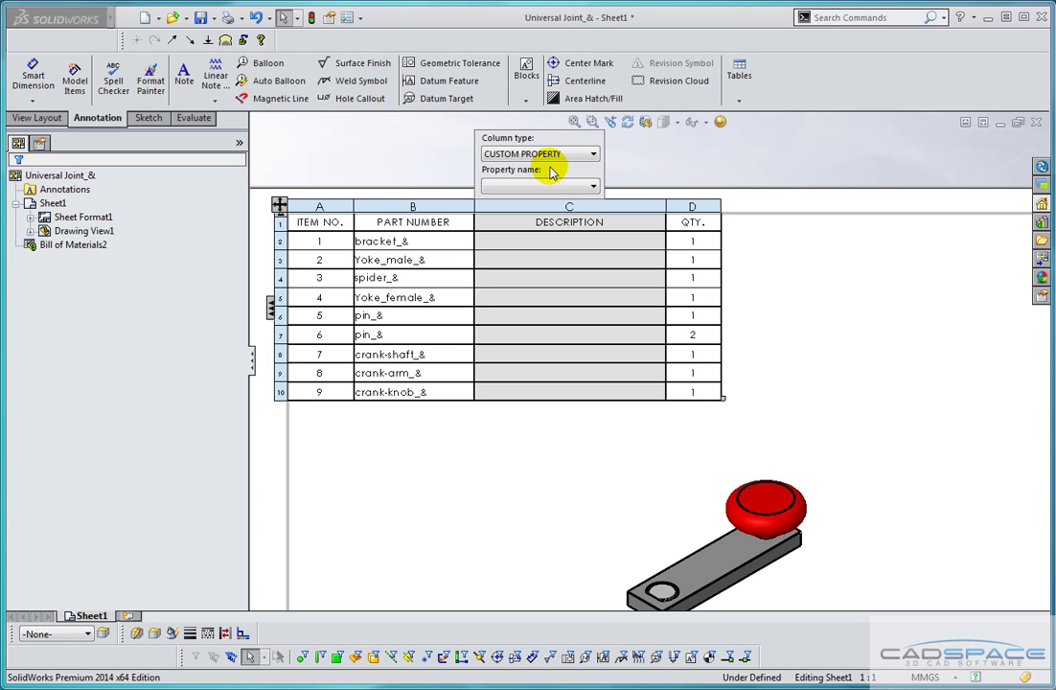
pyautogui.click(447, 161)
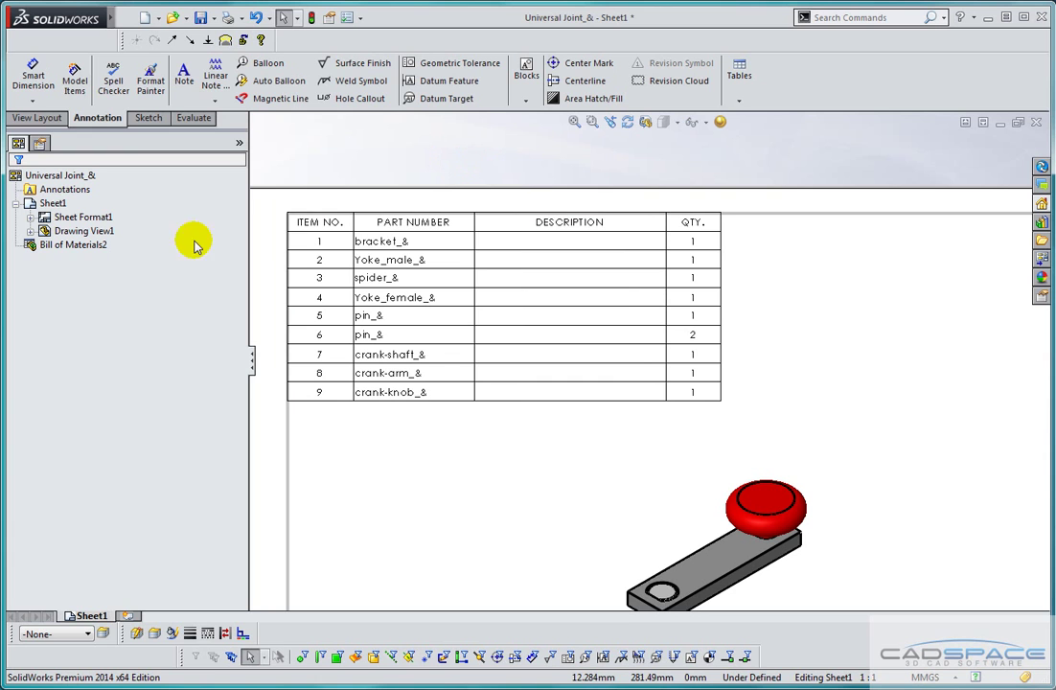
# Open bracket_&<1> from Drawing View1's tree as a part and bring up its File Properties
pyautogui.click(31, 231)
pyautogui.click(45, 244)
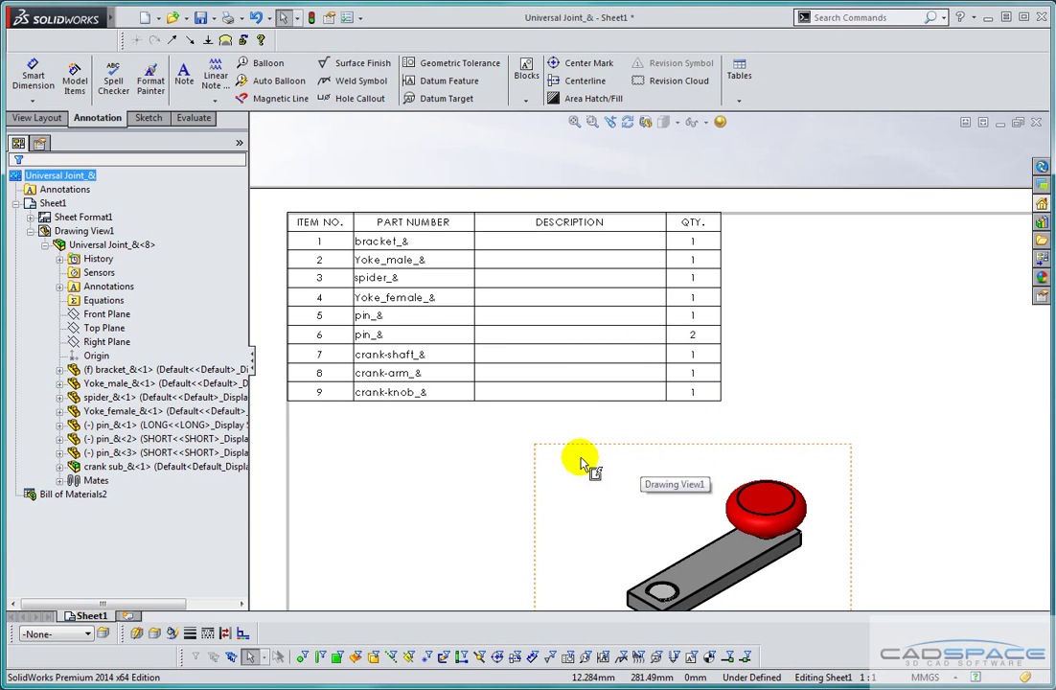
pyautogui.click(80, 372)
pyautogui.rightClick(80, 372)
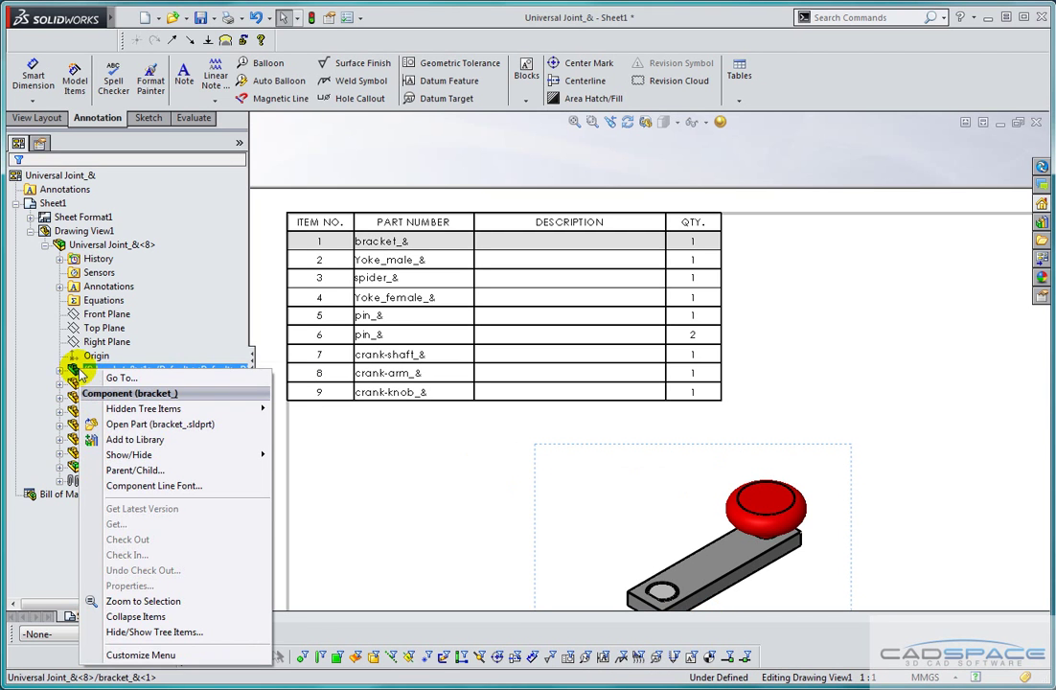
pyautogui.click(140, 425)
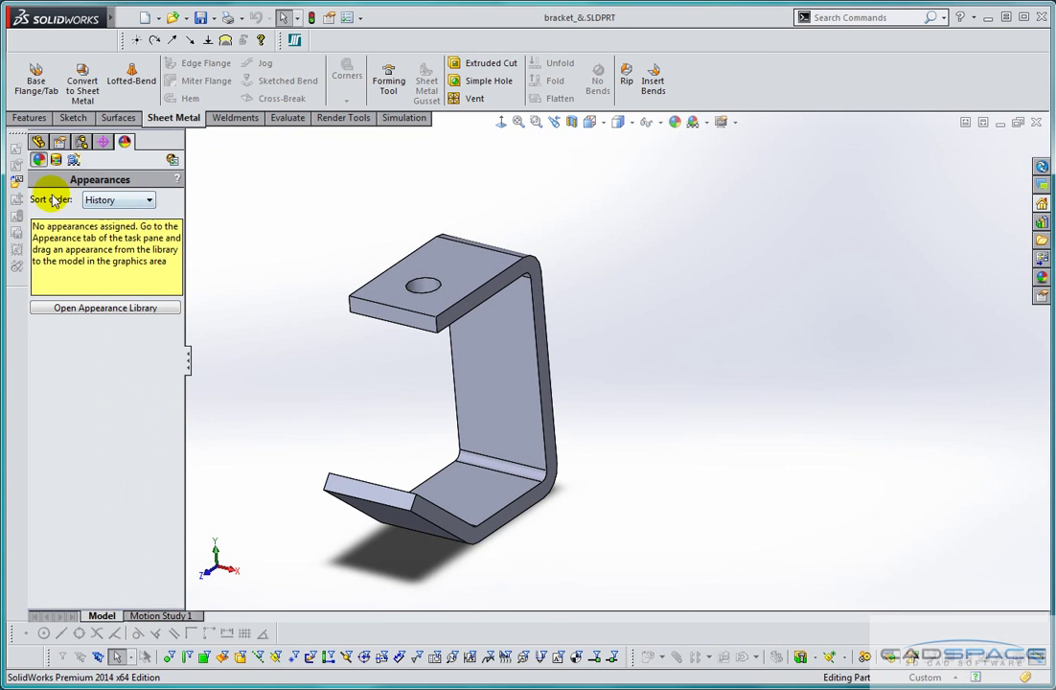
pyautogui.click(38, 142)
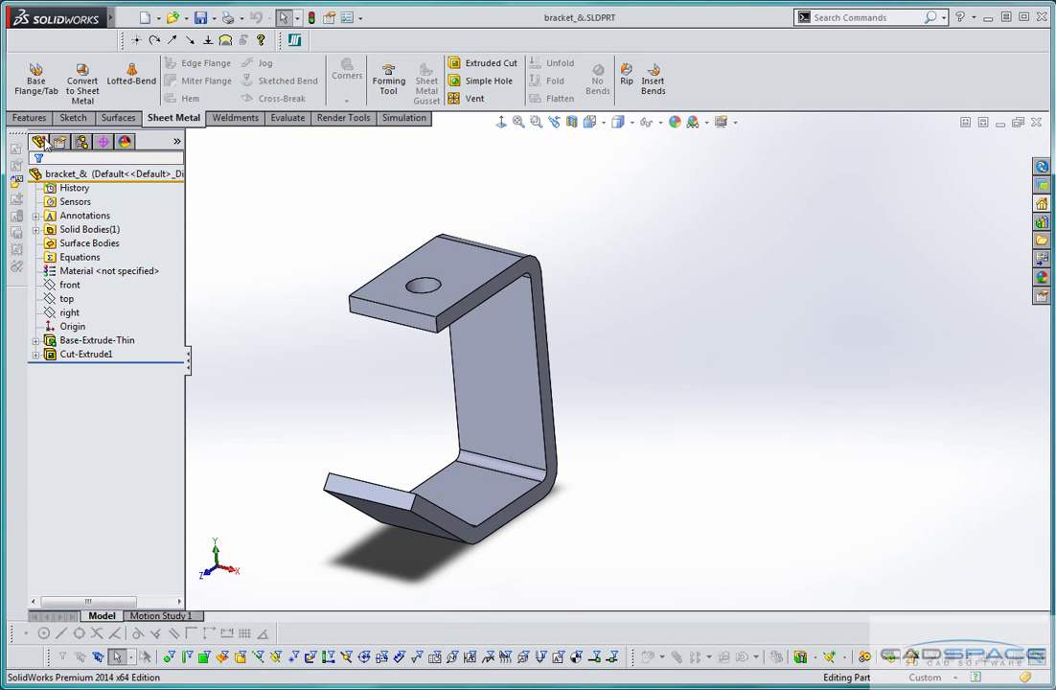
pyautogui.click(328, 19)
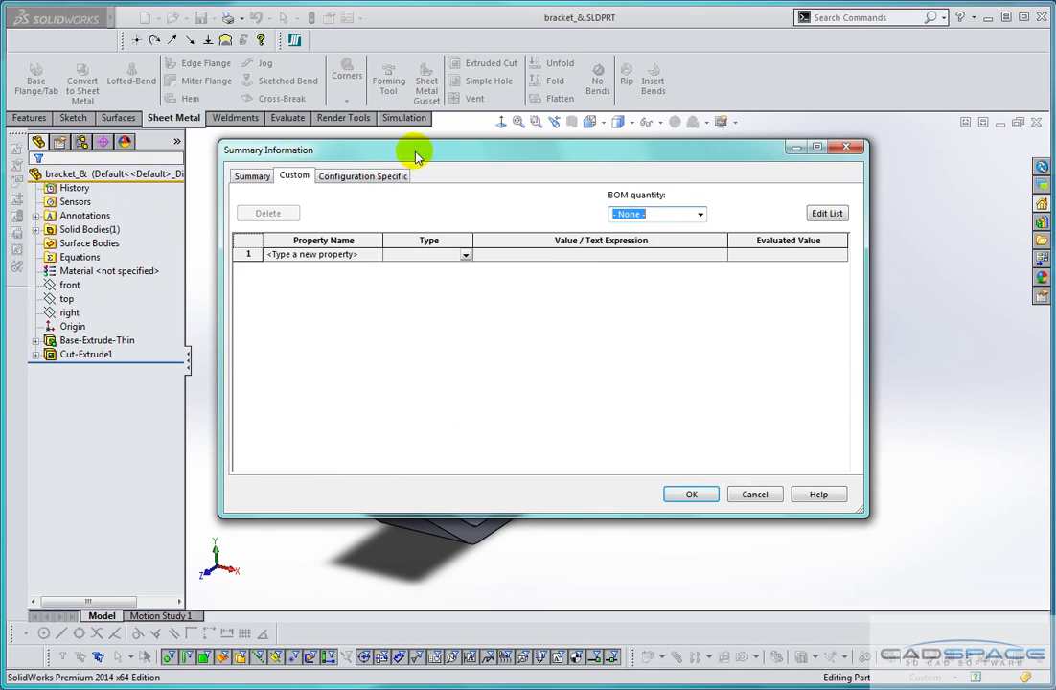
# Add a Description custom property with the value 'Bracket'
pyautogui.moveTo(420, 150); pyautogui.dragTo(468, 160)
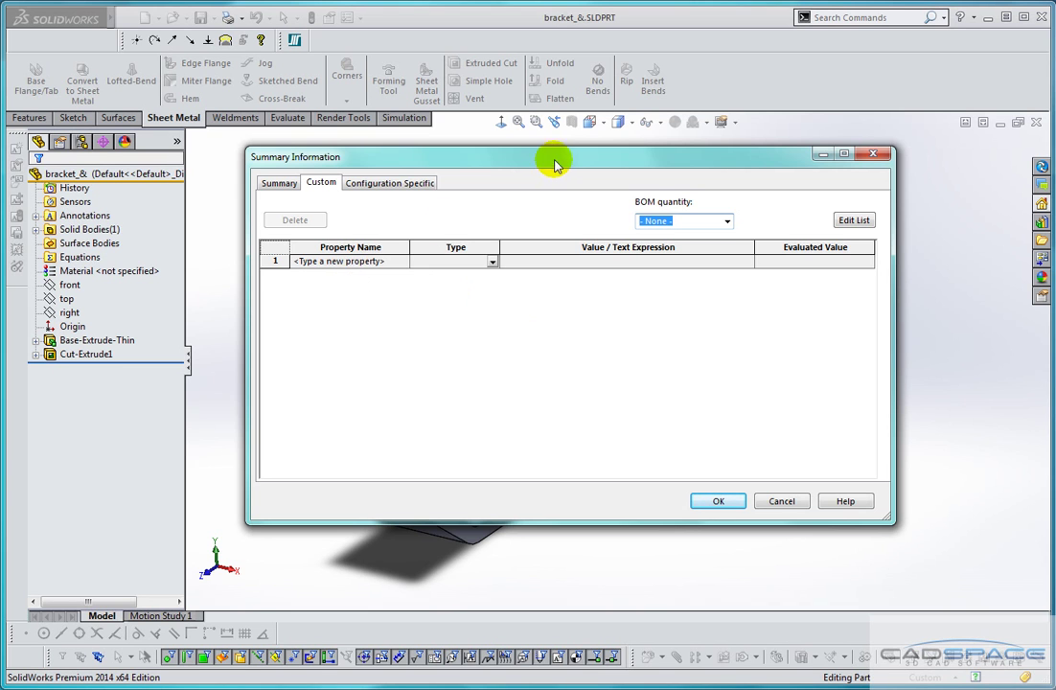
pyautogui.click(354, 263)
pyautogui.click(402, 262)
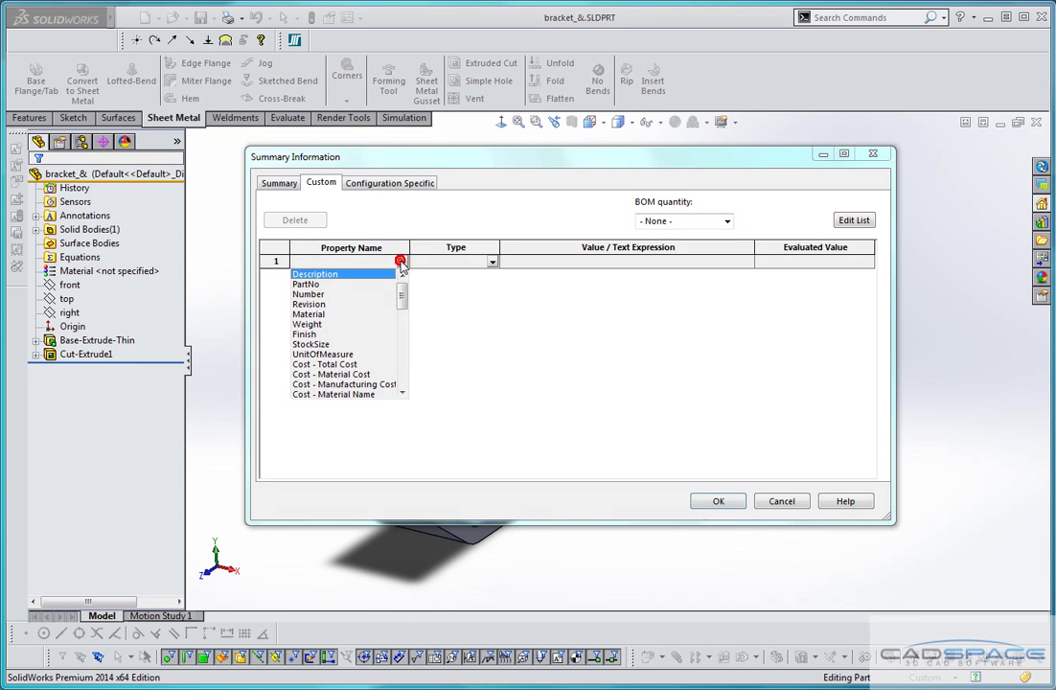
pyautogui.click(316, 275)
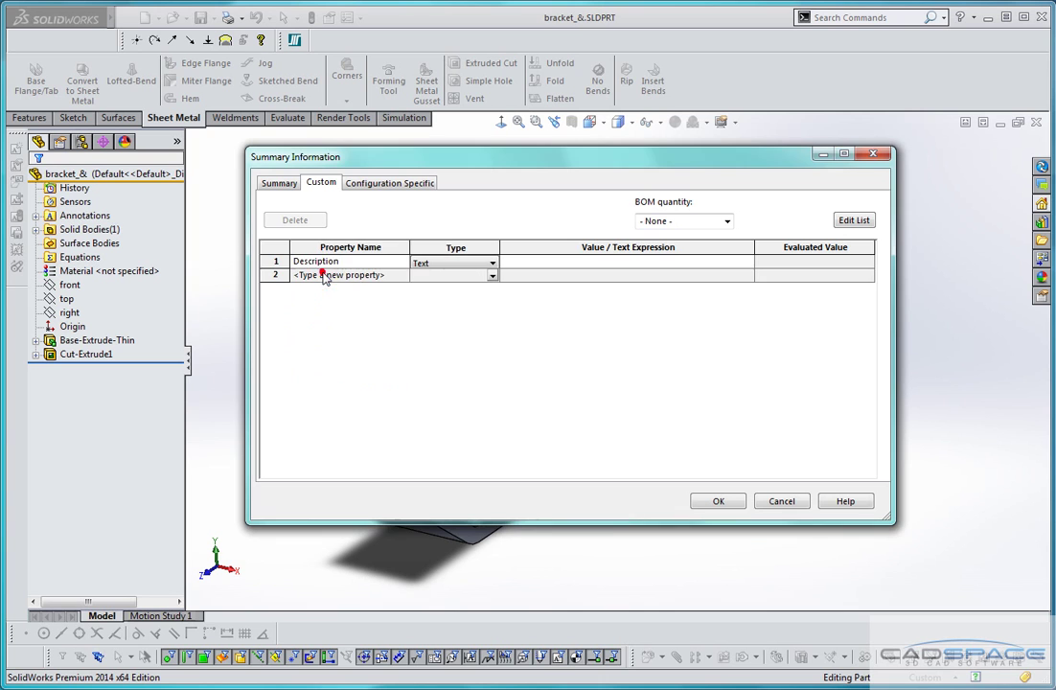
pyautogui.click(551, 262)
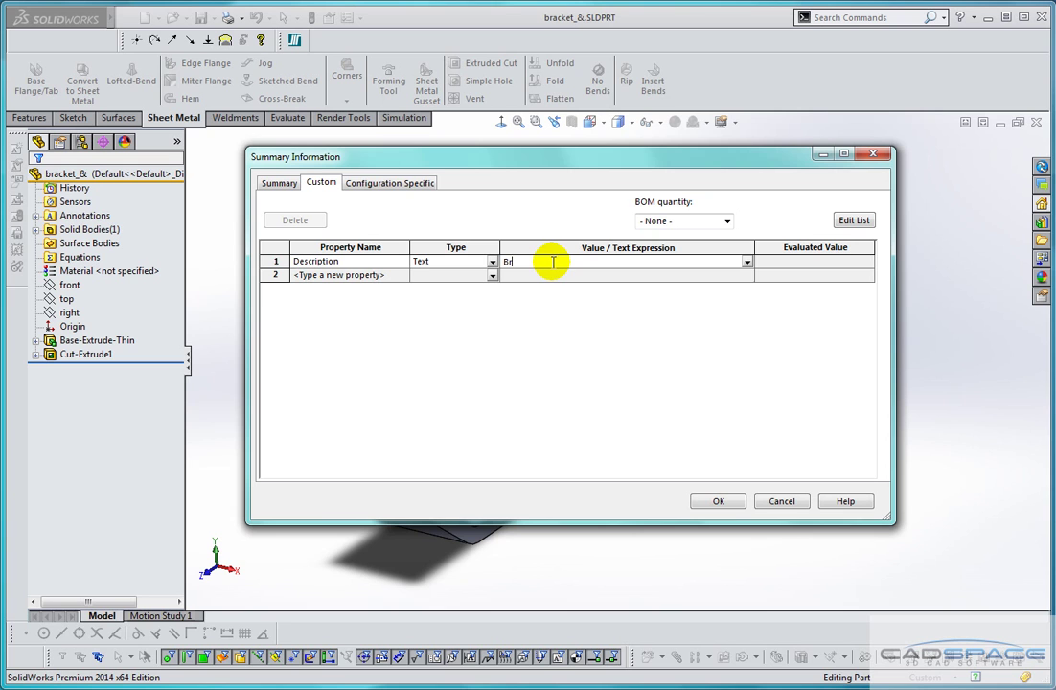
pyautogui.write('Bracket')
pyautogui.click(803, 269)
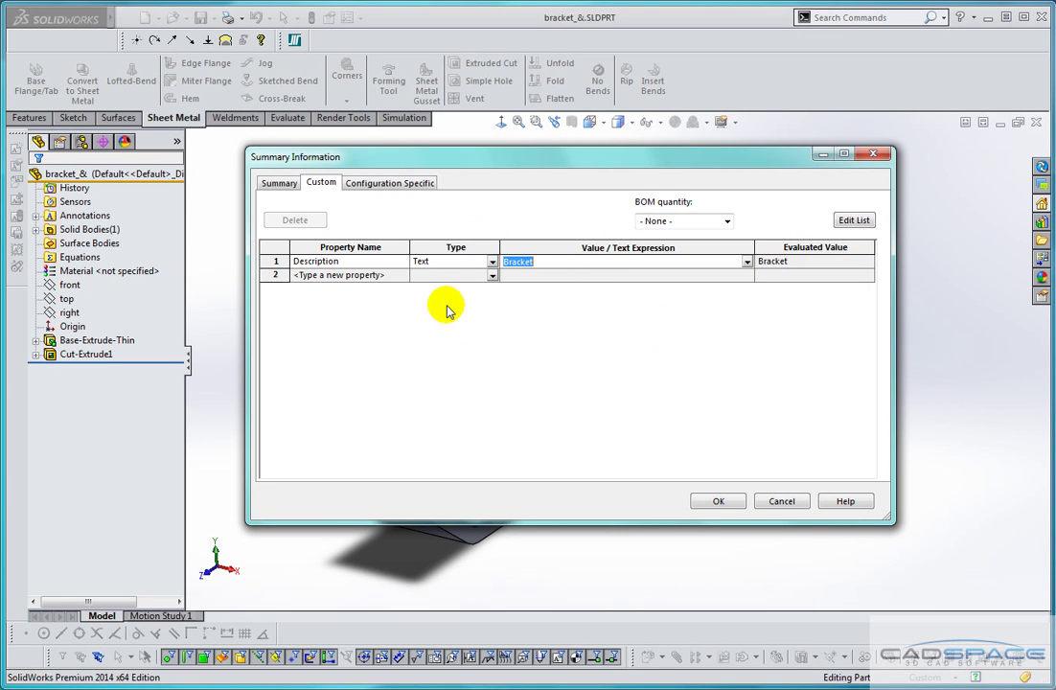
# Add a Material property linked to SW-Material and confirm the properties
pyautogui.click(347, 278)
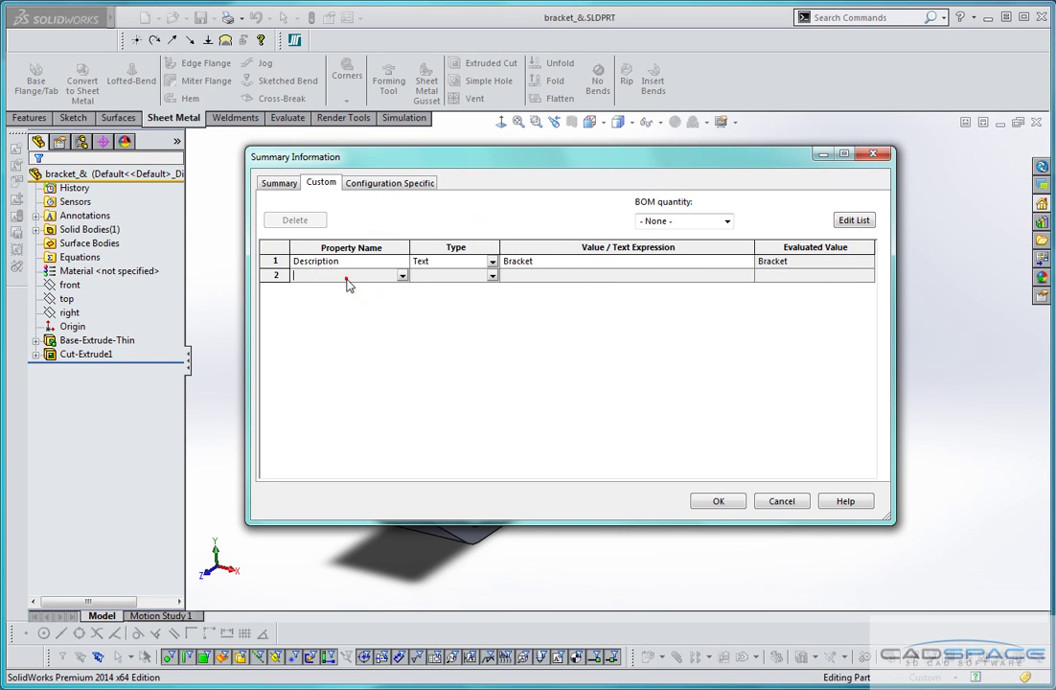
pyautogui.click(402, 275)
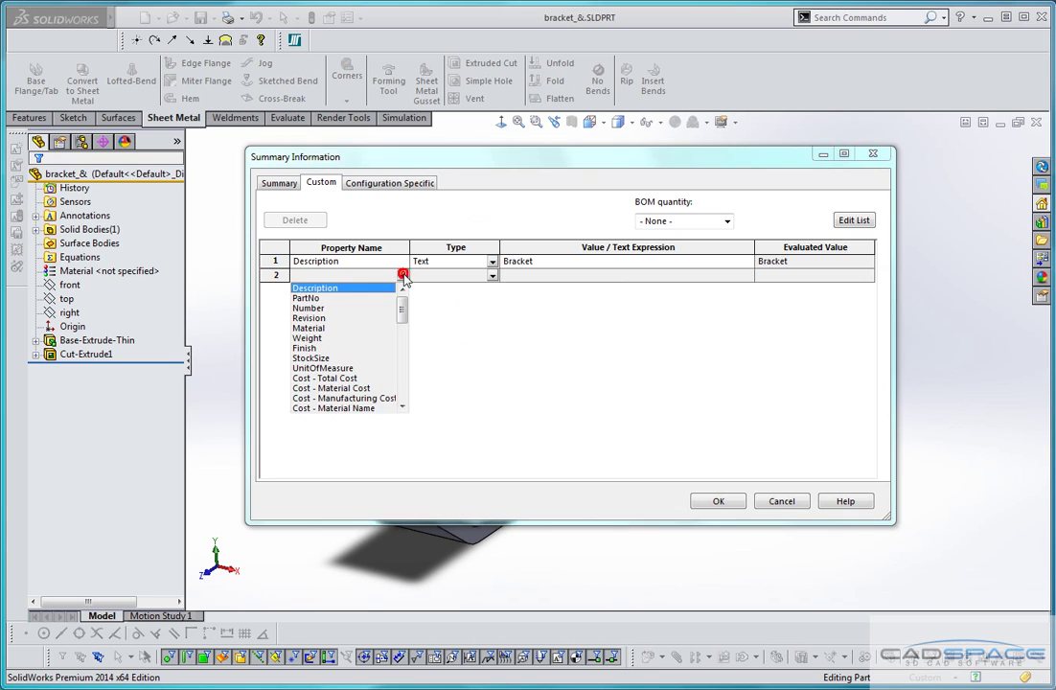
pyautogui.click(310, 328)
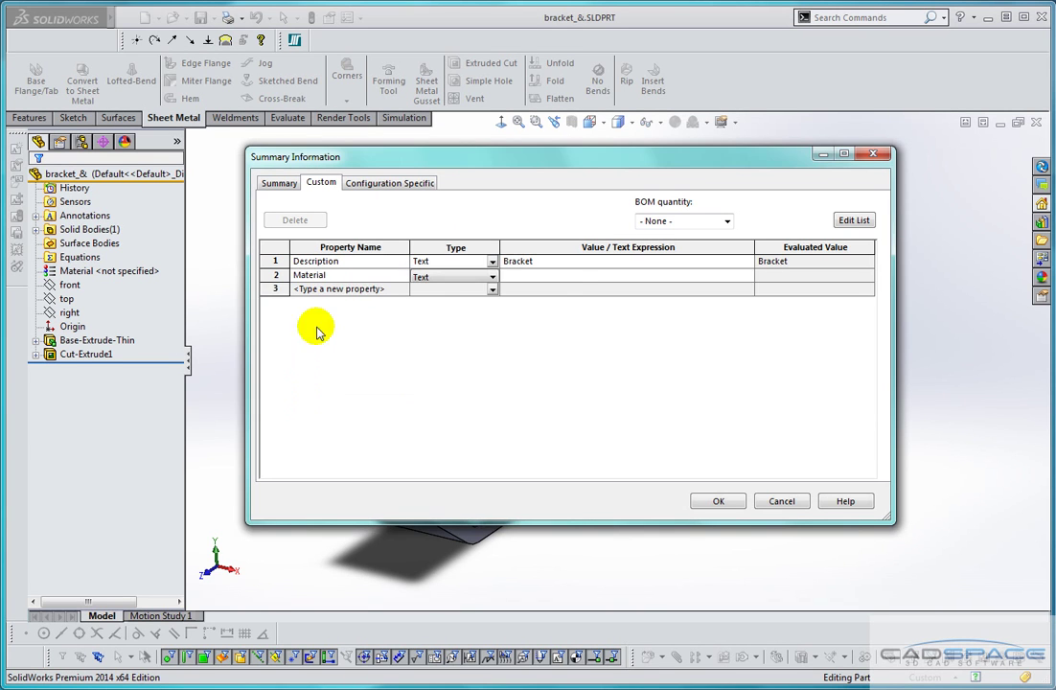
pyautogui.click(565, 276)
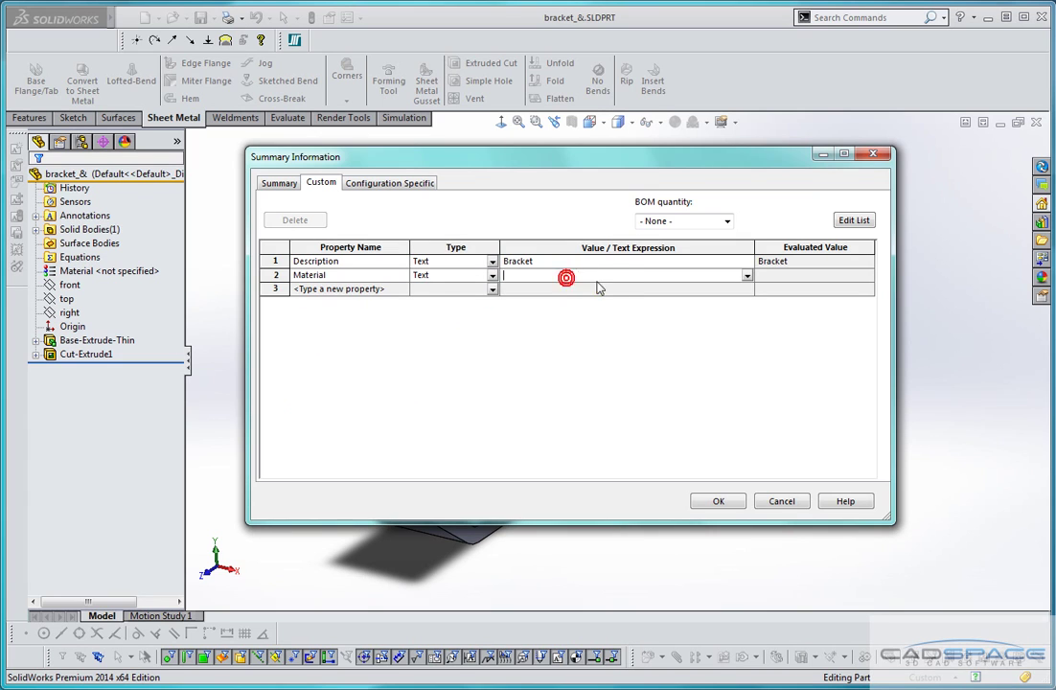
pyautogui.click(747, 277)
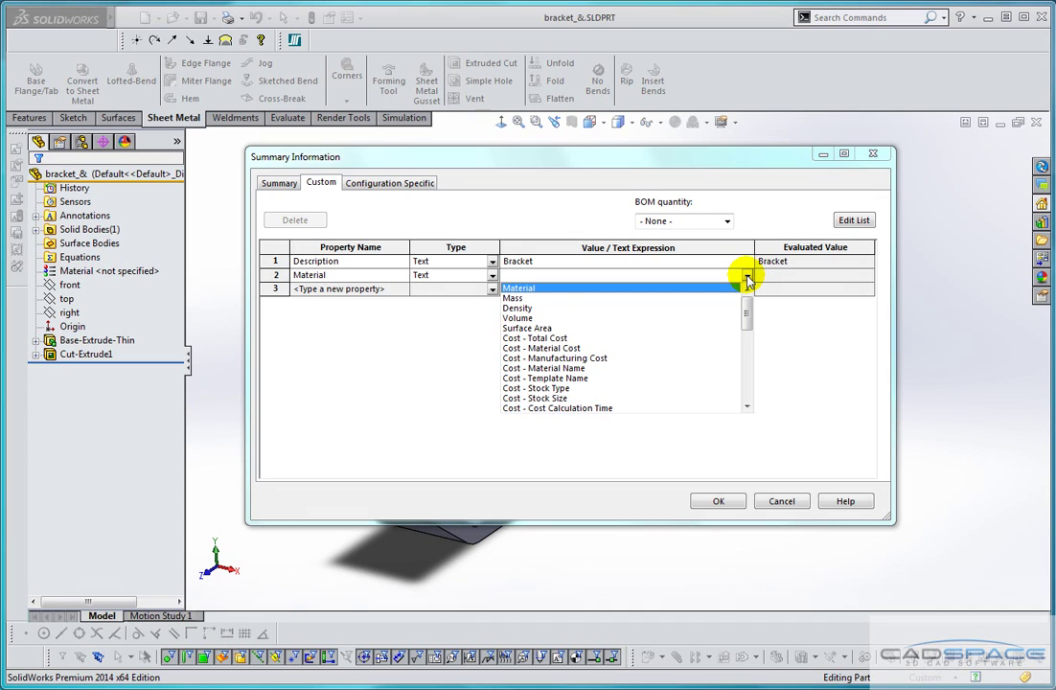
pyautogui.click(526, 291)
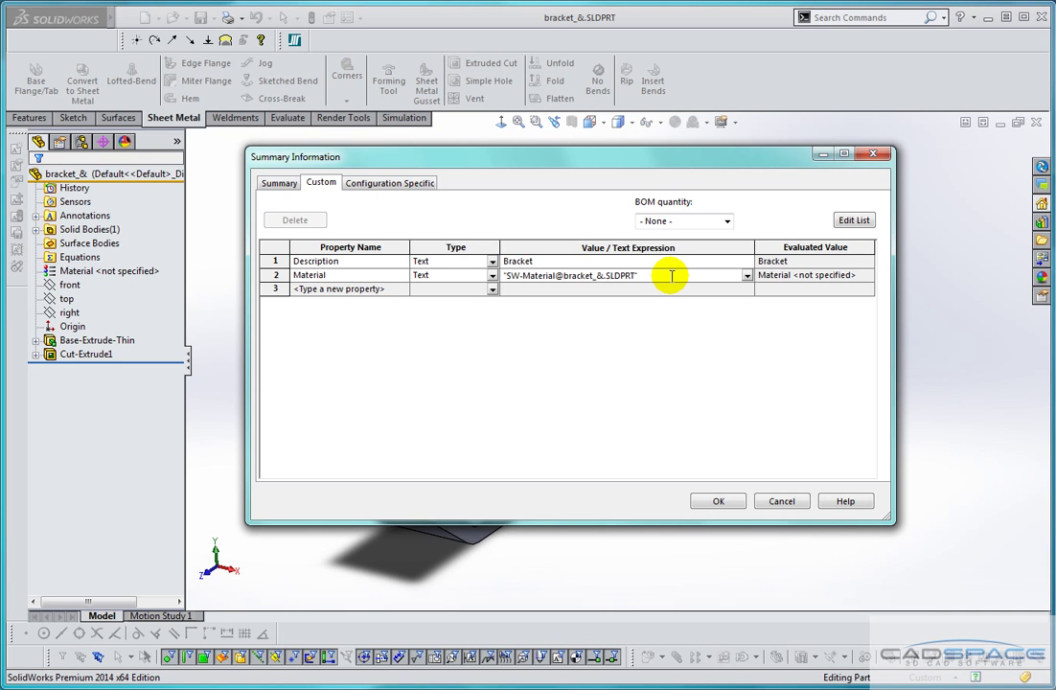
pyautogui.click(771, 278)
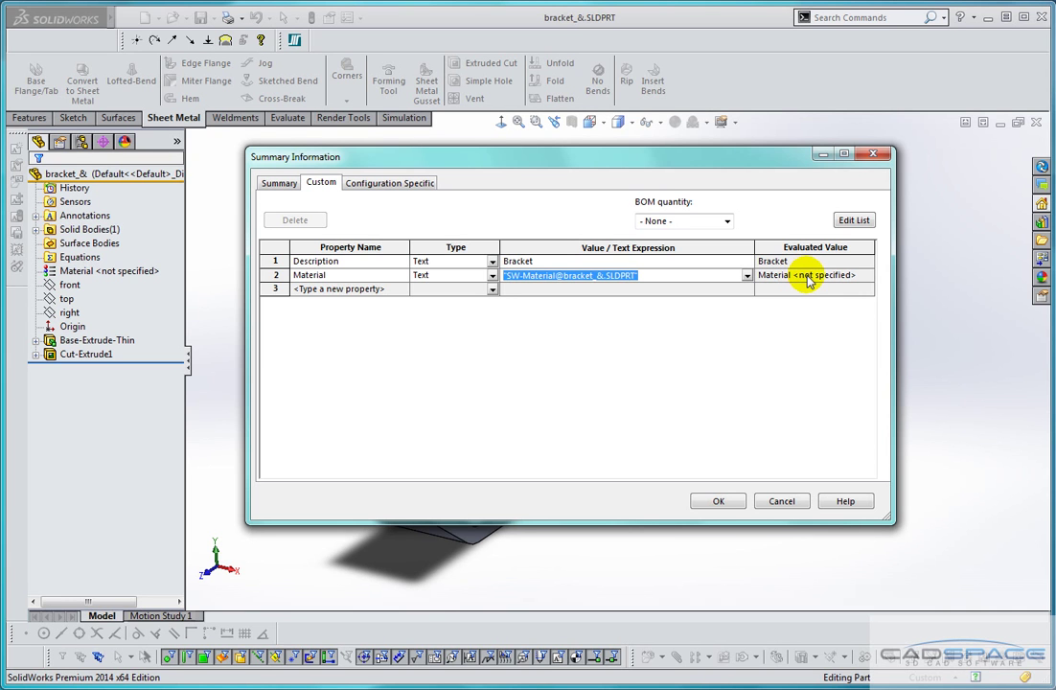
pyautogui.click(718, 501)
# Assign AISI 304 as the bracket's material and reopen its custom properties to check Material
pyautogui.click(78, 272)
pyautogui.click(72, 174)
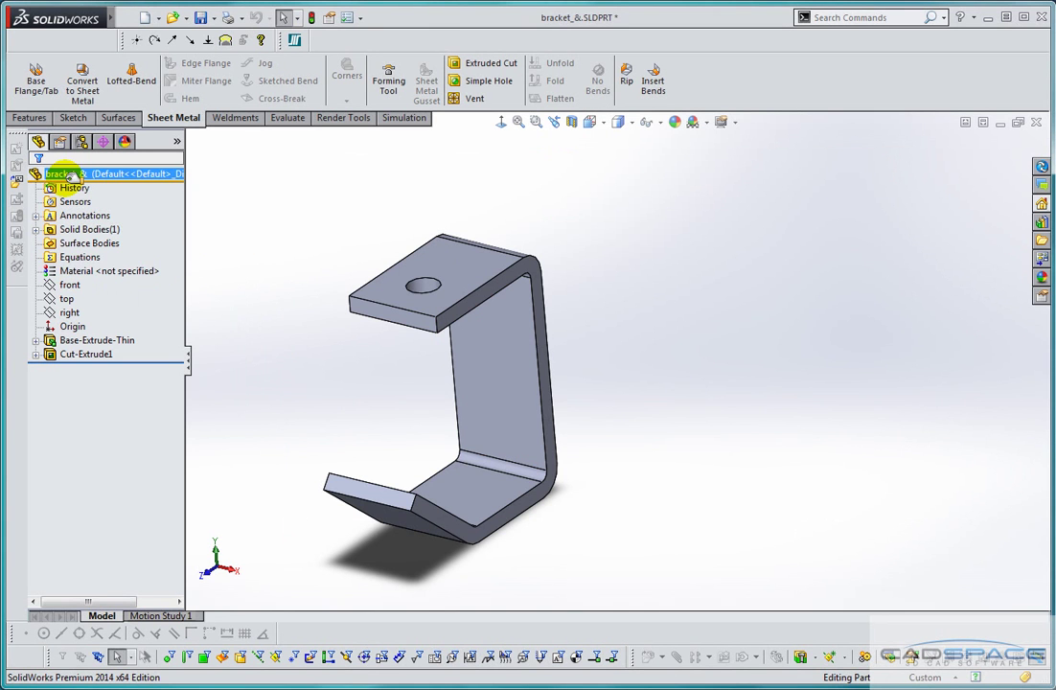
pyautogui.click(71, 271)
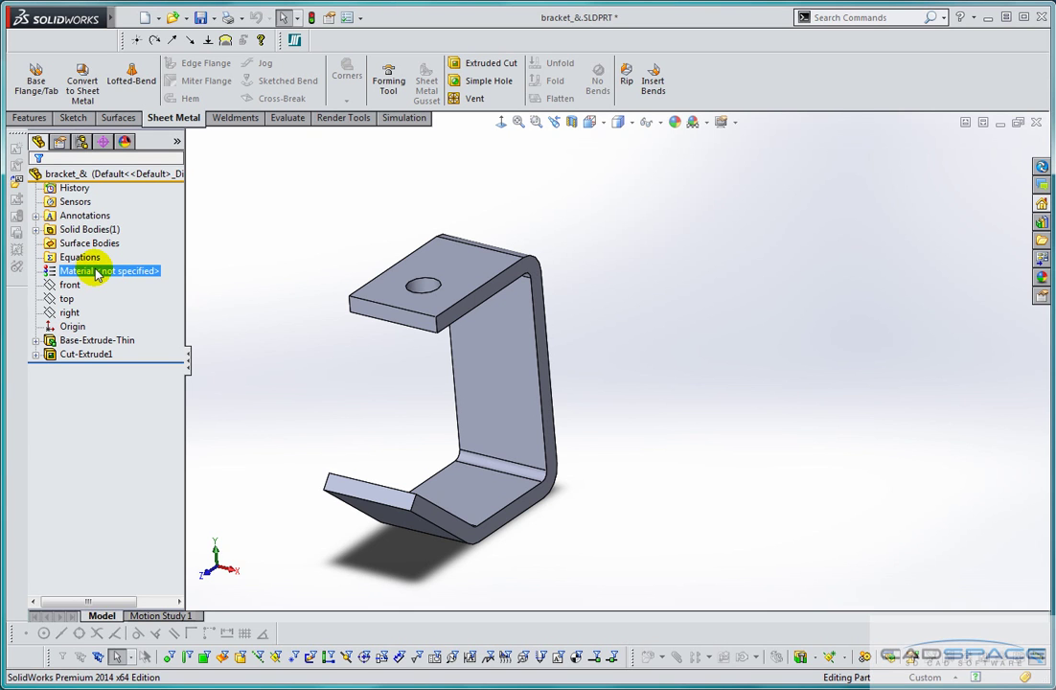
pyautogui.rightClick(98, 275)
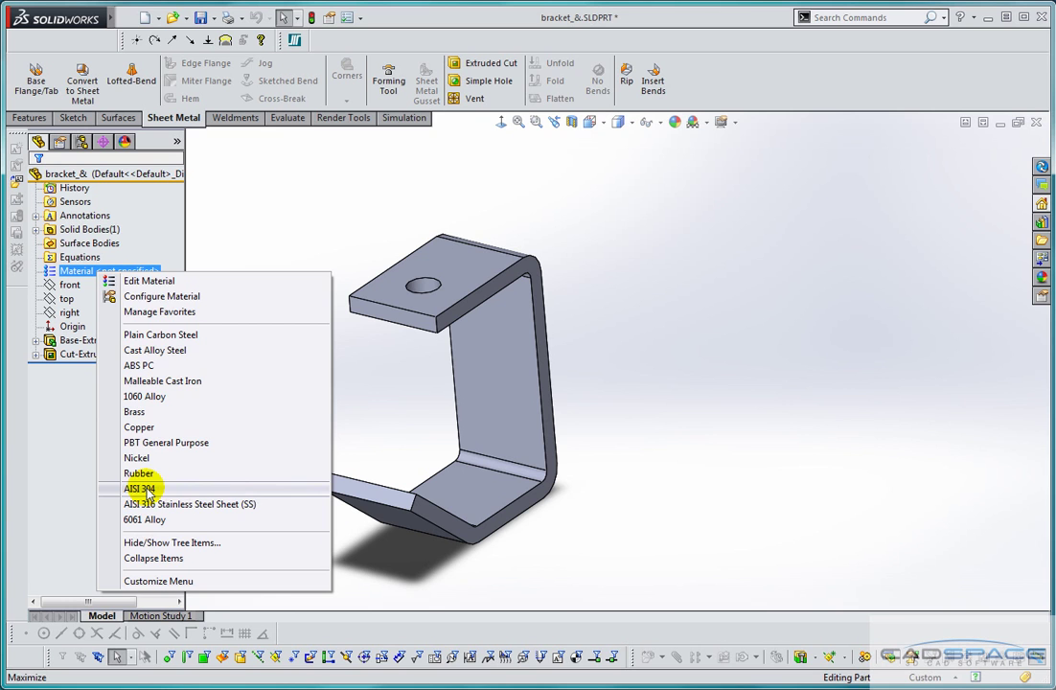
pyautogui.click(144, 489)
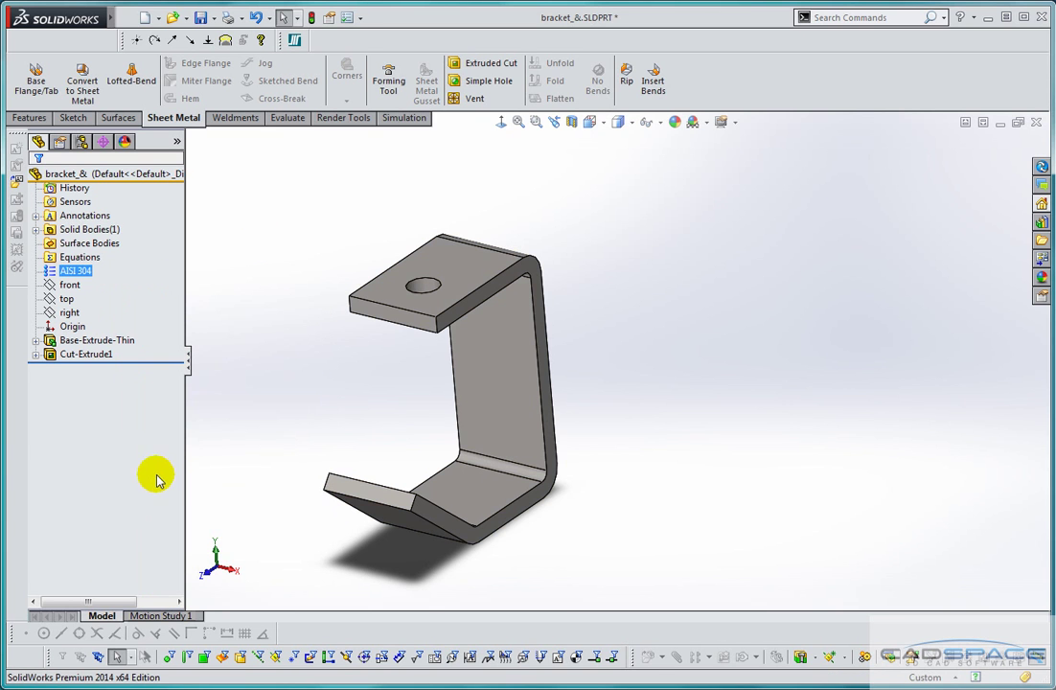
pyautogui.click(328, 17)
pyautogui.click(331, 275)
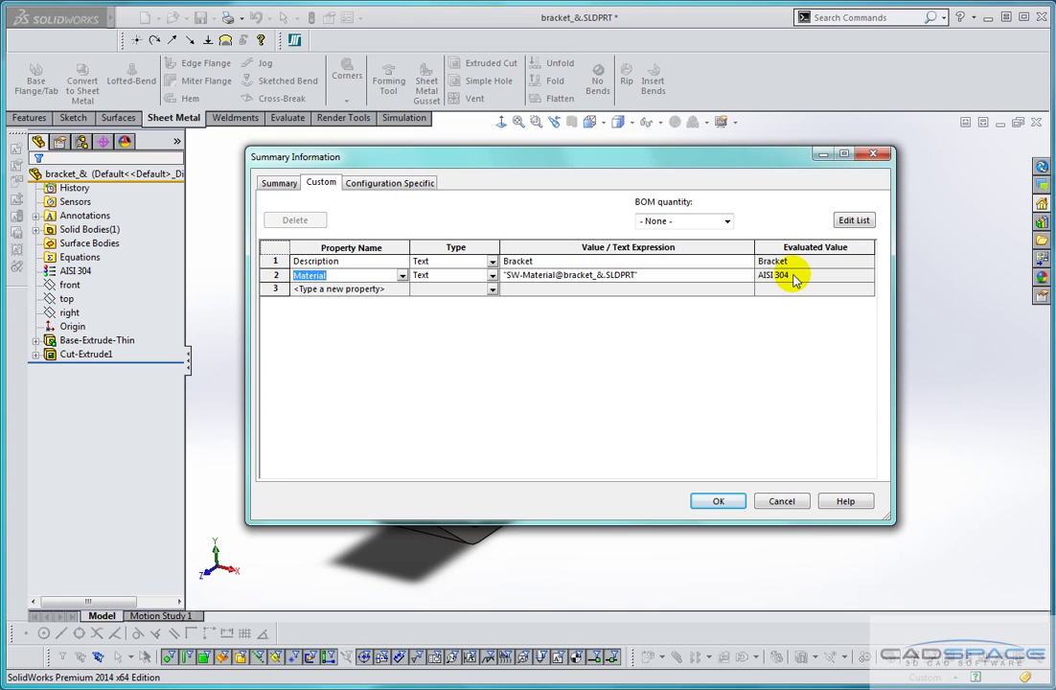
# Add a PartNo custom property with the value SW001 and confirm the properties
pyautogui.click(334, 288)
pyautogui.click(402, 289)
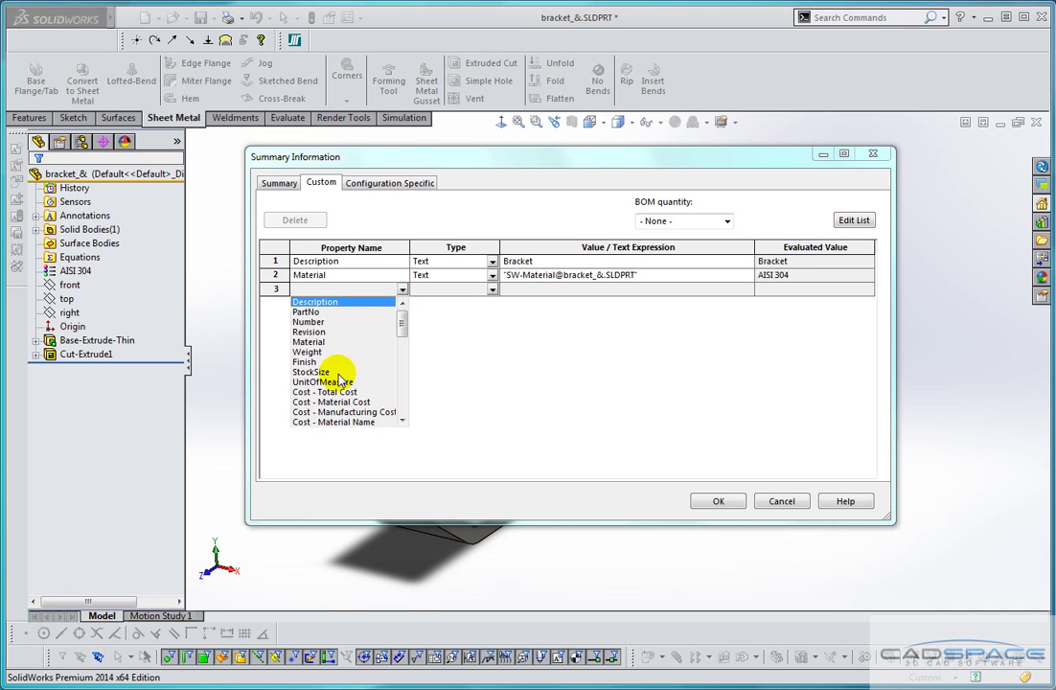
pyautogui.click(309, 312)
pyautogui.click(537, 289)
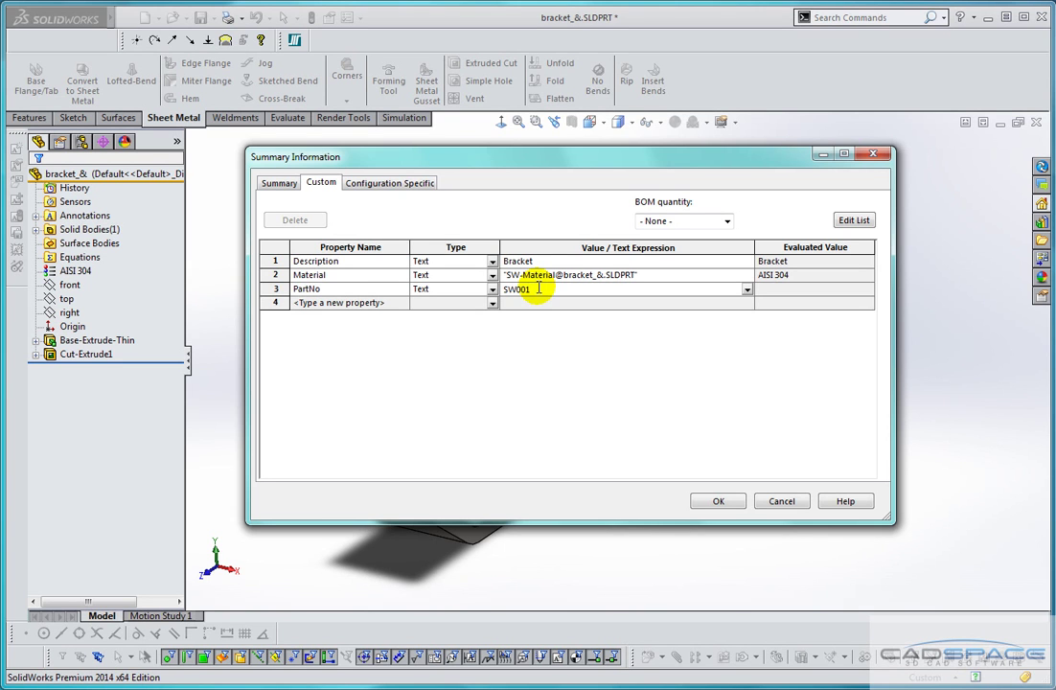
pyautogui.press('Return')
pyautogui.click(713, 500)
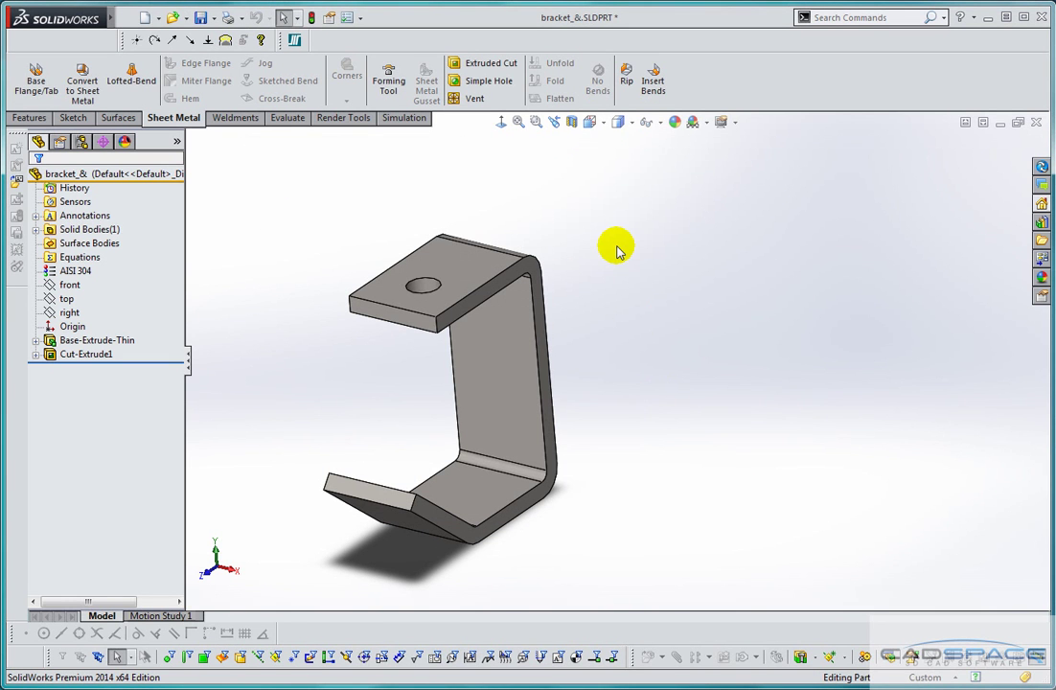
# Recheck the bracket's custom property values, then close the bracket part
pyautogui.click(329, 19)
pyautogui.moveTo(537, 169); pyautogui.dragTo(559, 184)
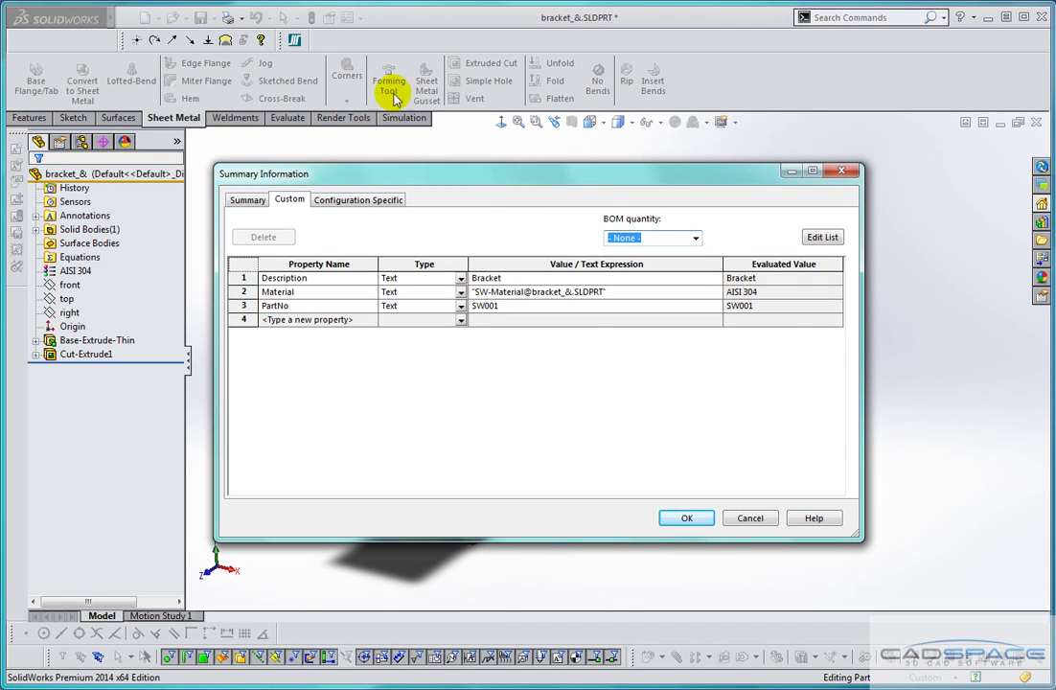
pyautogui.click(689, 519)
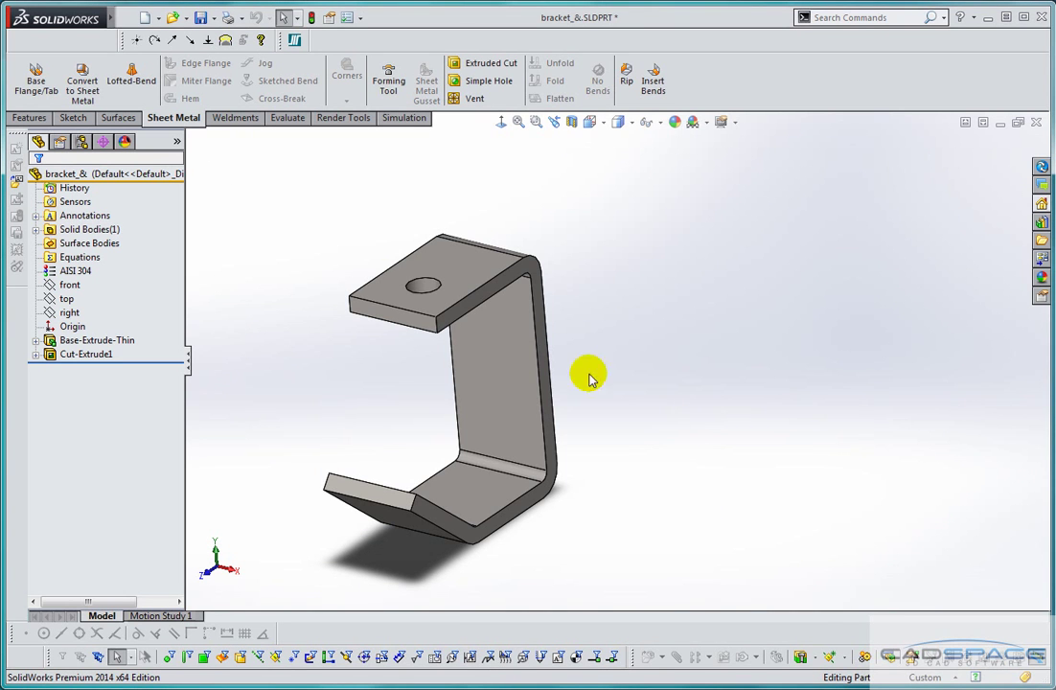
pyautogui.click(1040, 125)
# Save the bracket, then set BOM column B to the CUSTOM PROPERTY PartNo
pyautogui.click(530, 361)
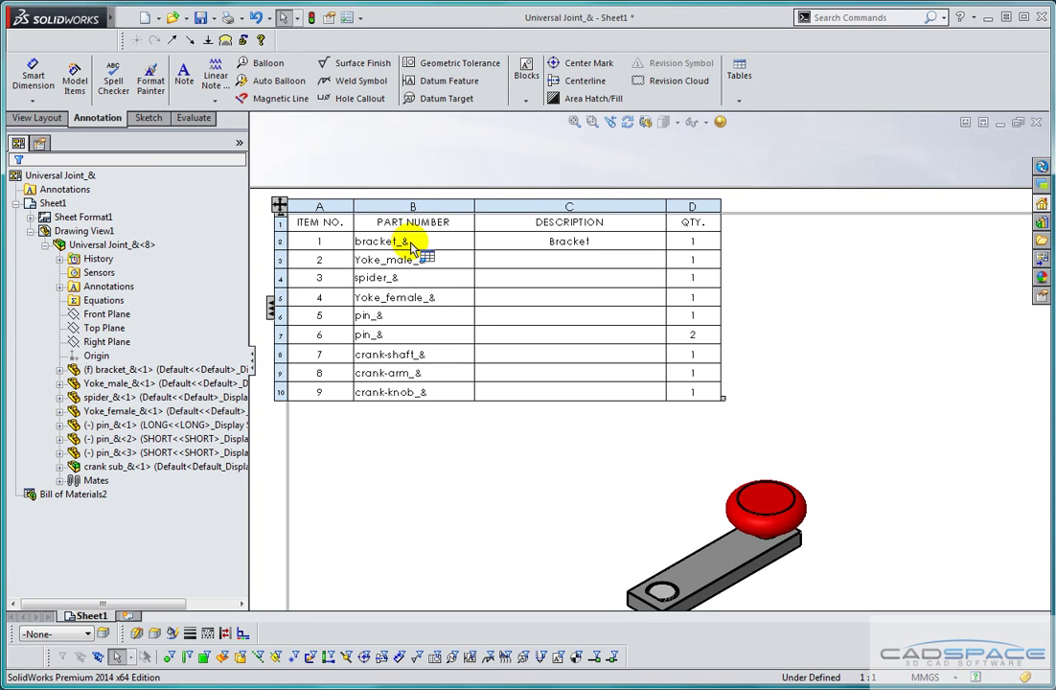
pyautogui.click(413, 204)
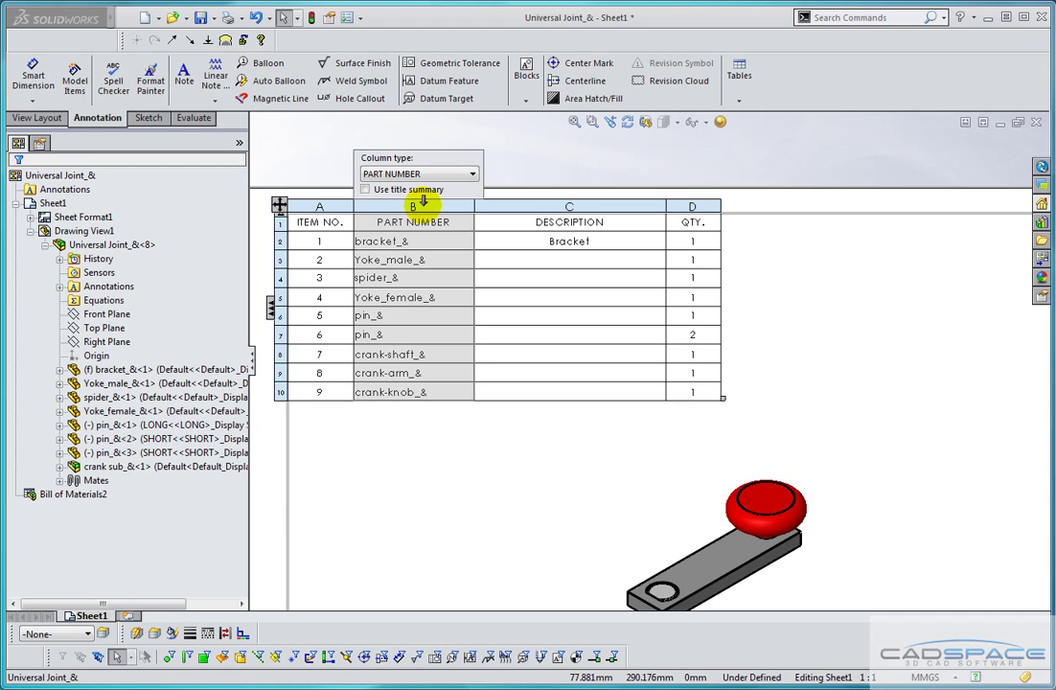
pyautogui.click(424, 175)
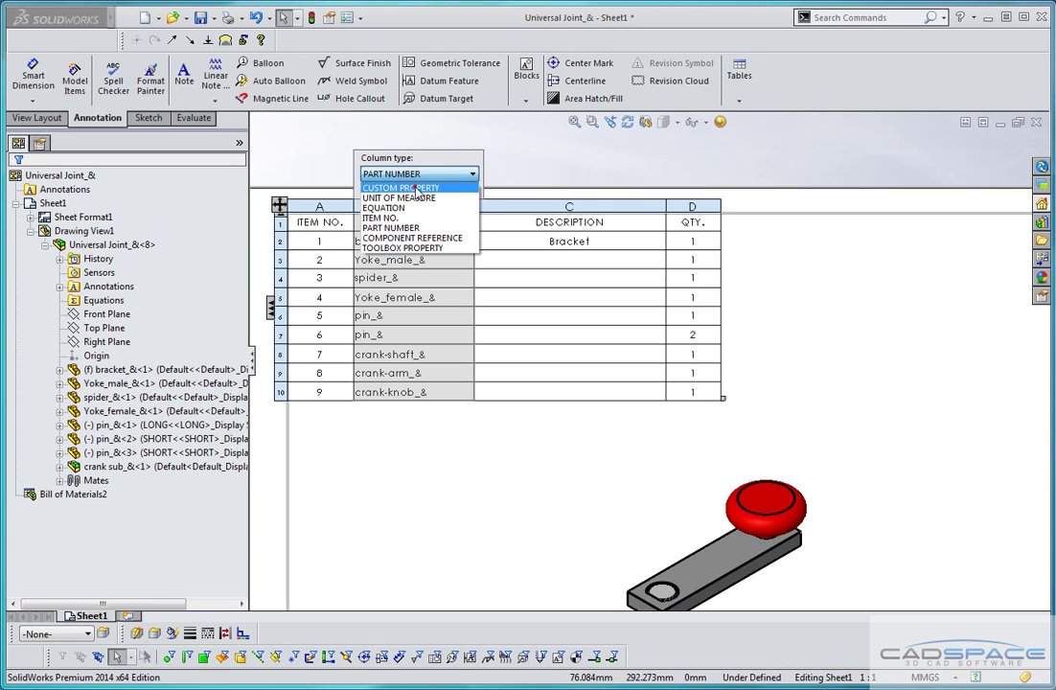
pyautogui.click(415, 188)
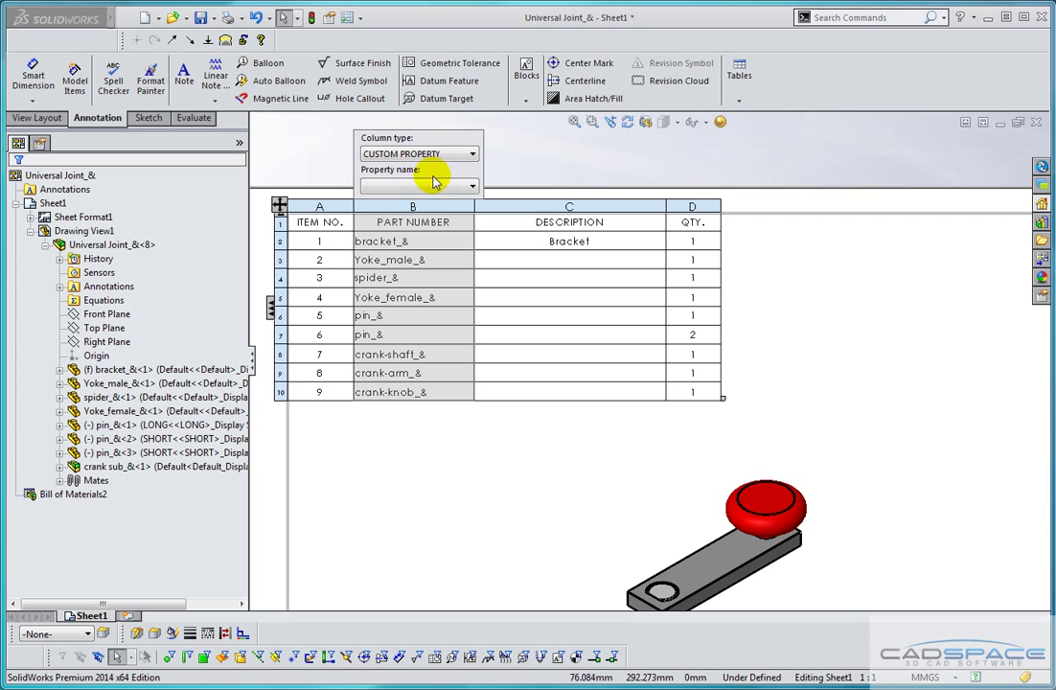
pyautogui.click(427, 187)
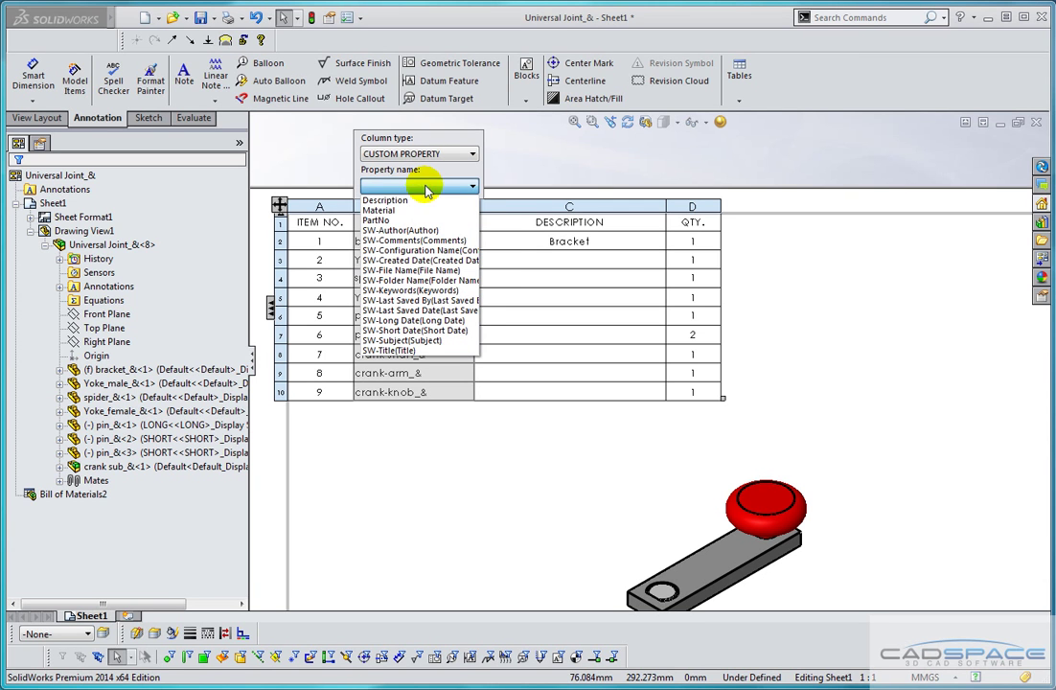
pyautogui.click(384, 220)
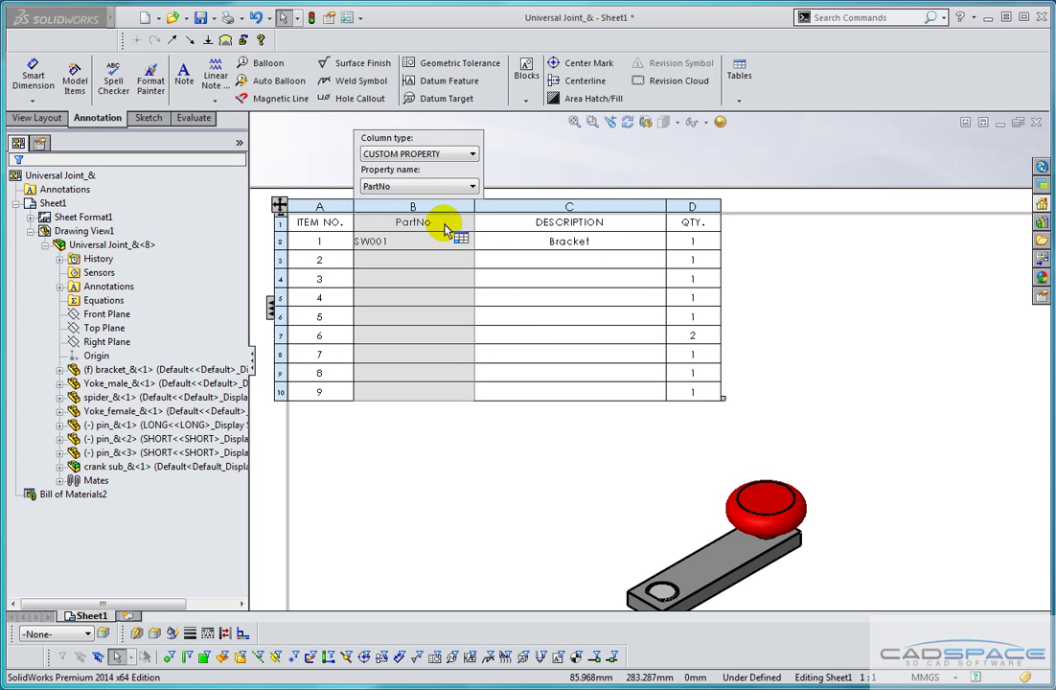
pyautogui.click(551, 456)
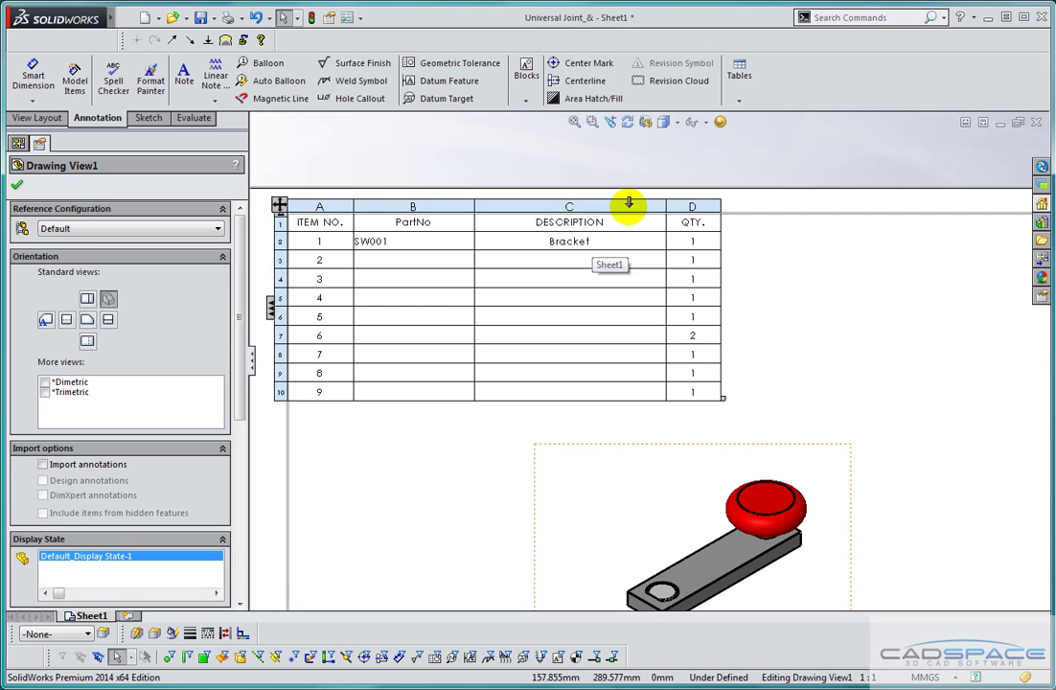
# Insert a column right of DESCRIPTION showing the Material custom property for each part
pyautogui.rightClick(629, 203)
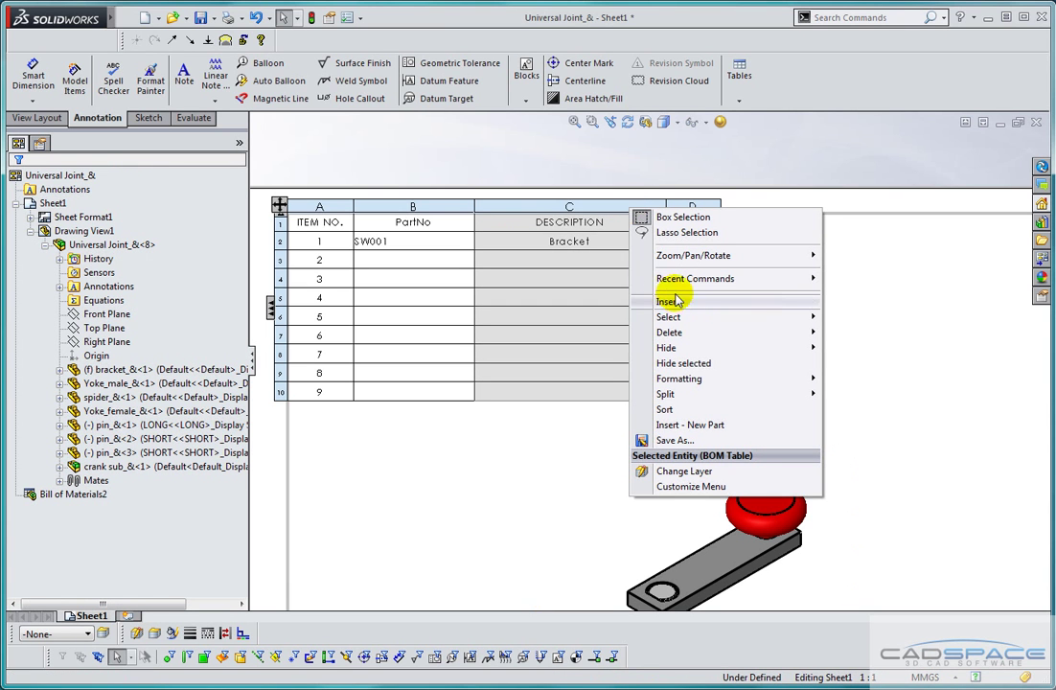
pyautogui.moveTo(670, 302)
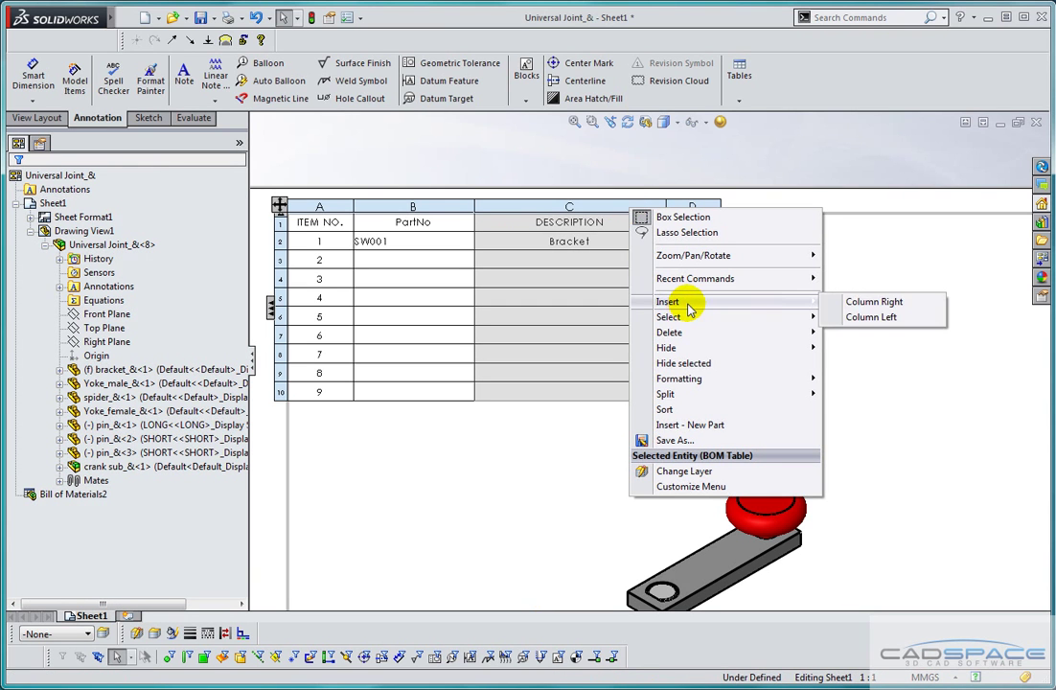
pyautogui.click(872, 303)
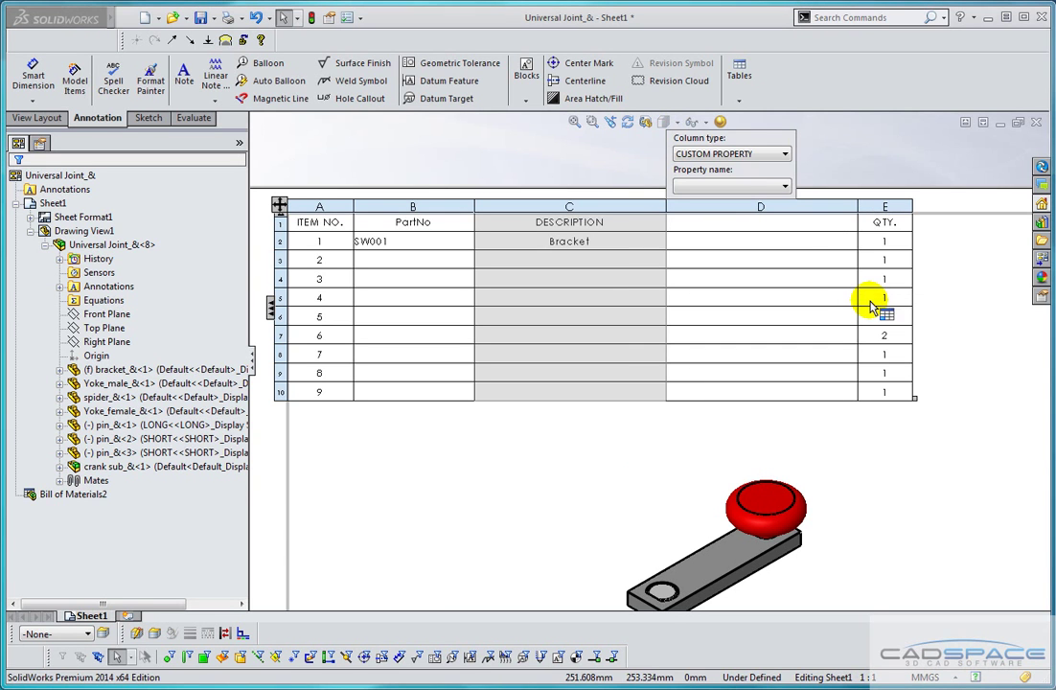
pyautogui.click(726, 156)
pyautogui.click(728, 157)
pyautogui.click(729, 186)
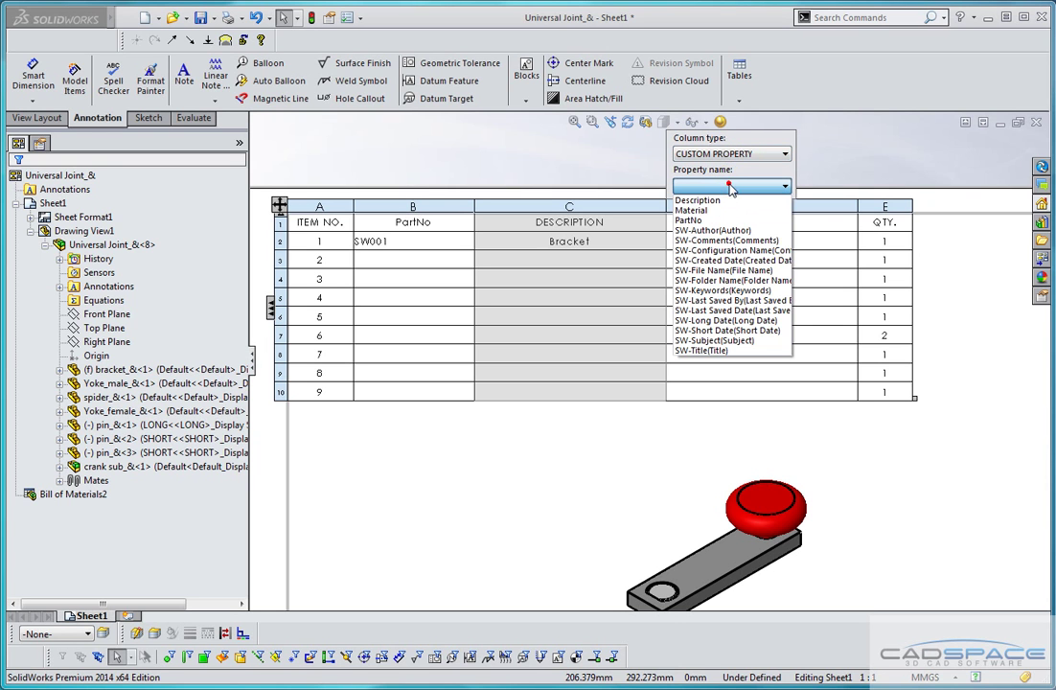
pyautogui.click(706, 210)
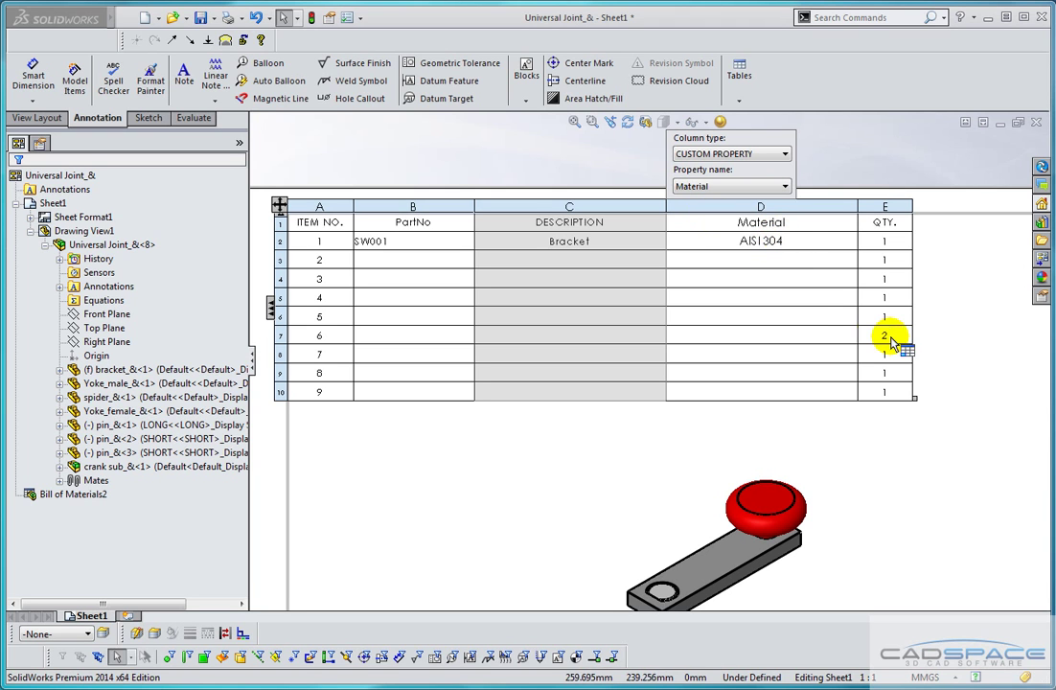
pyautogui.click(904, 450)
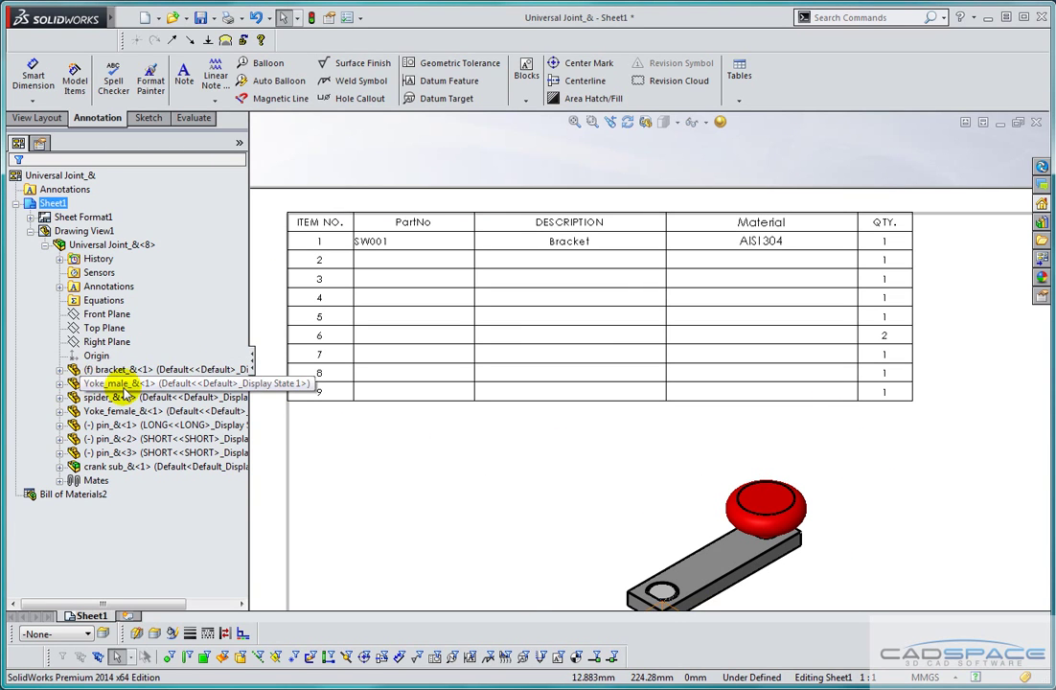
# Open the Yoke_male component as its own part from the tree
pyautogui.rightClick(71, 383)
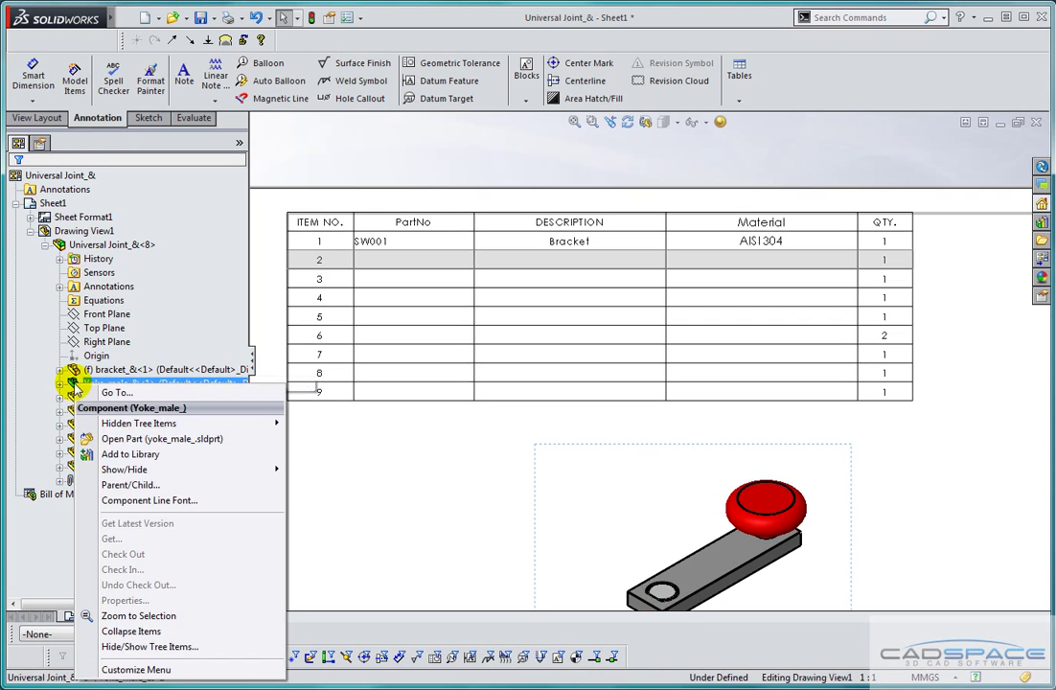
pyautogui.click(122, 440)
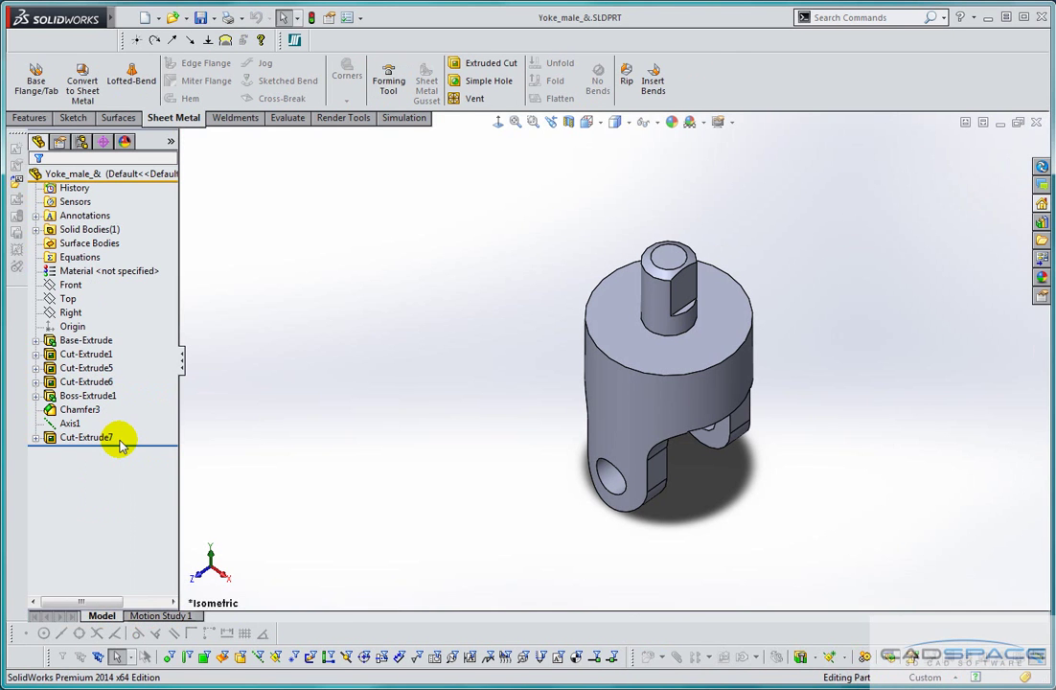
# In Yoke_male's custom properties, add Description with the value 'Yoke Male'
pyautogui.click(330, 19)
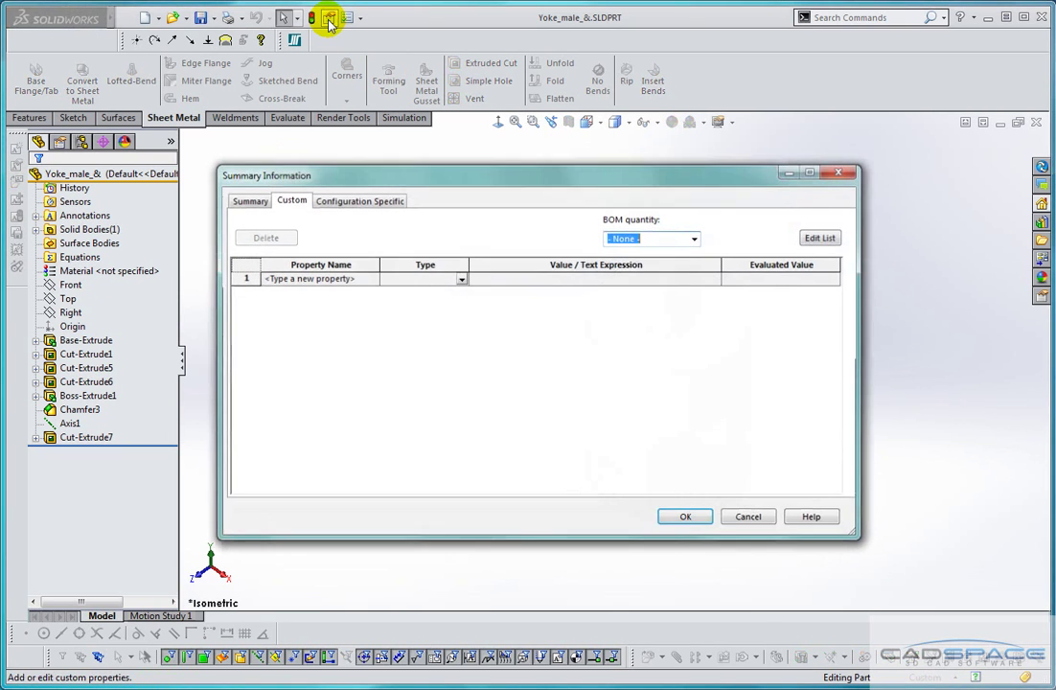
pyautogui.moveTo(391, 166); pyautogui.dragTo(415, 179)
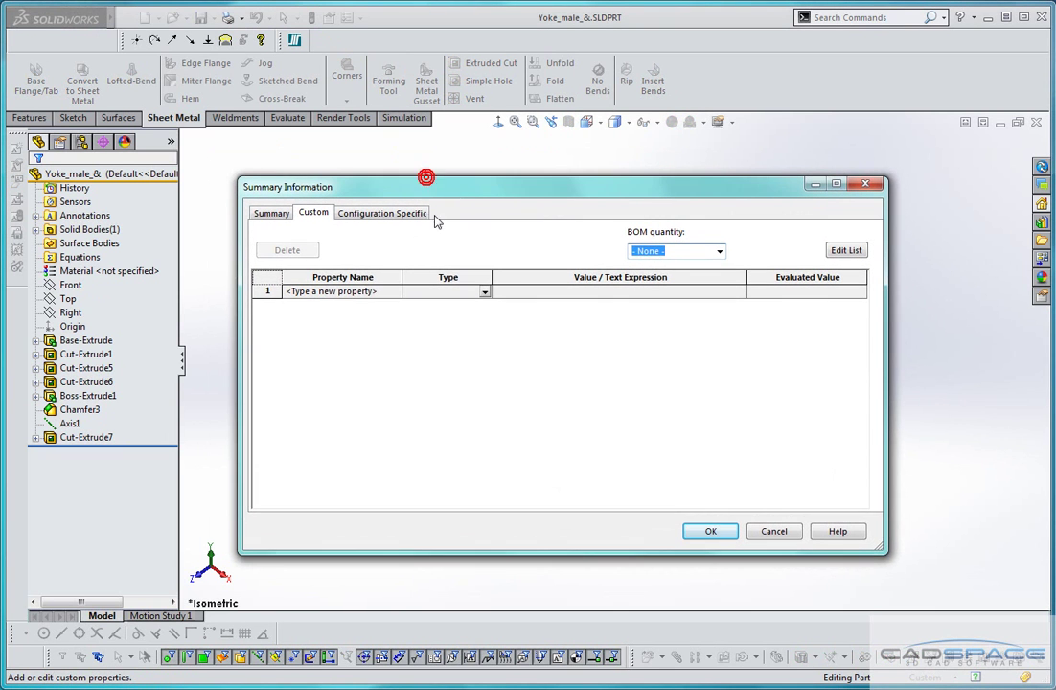
pyautogui.click(373, 292)
pyautogui.click(394, 292)
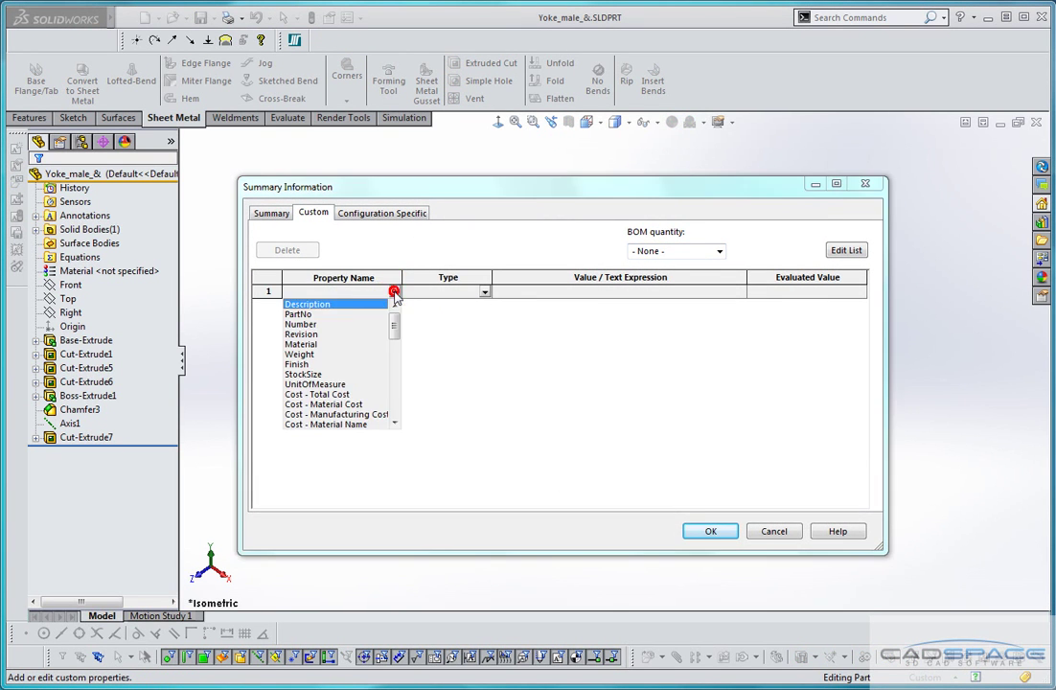
pyautogui.click(324, 306)
pyautogui.click(573, 293)
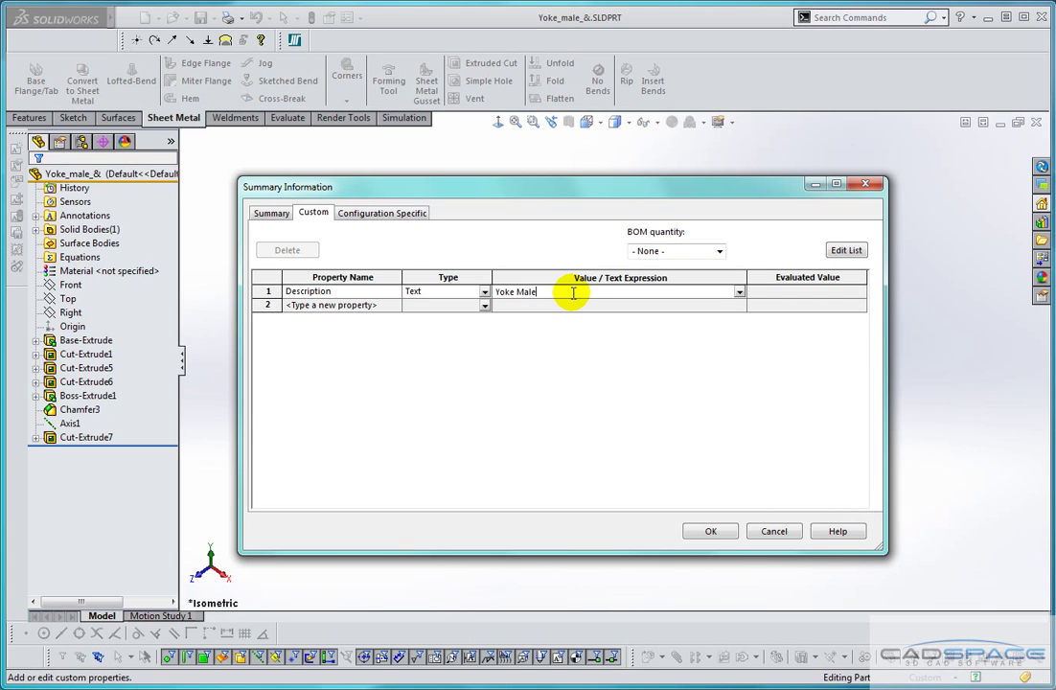
pyautogui.click(335, 306)
# Add a Material property linked to the part's SW-Material
pyautogui.click(394, 306)
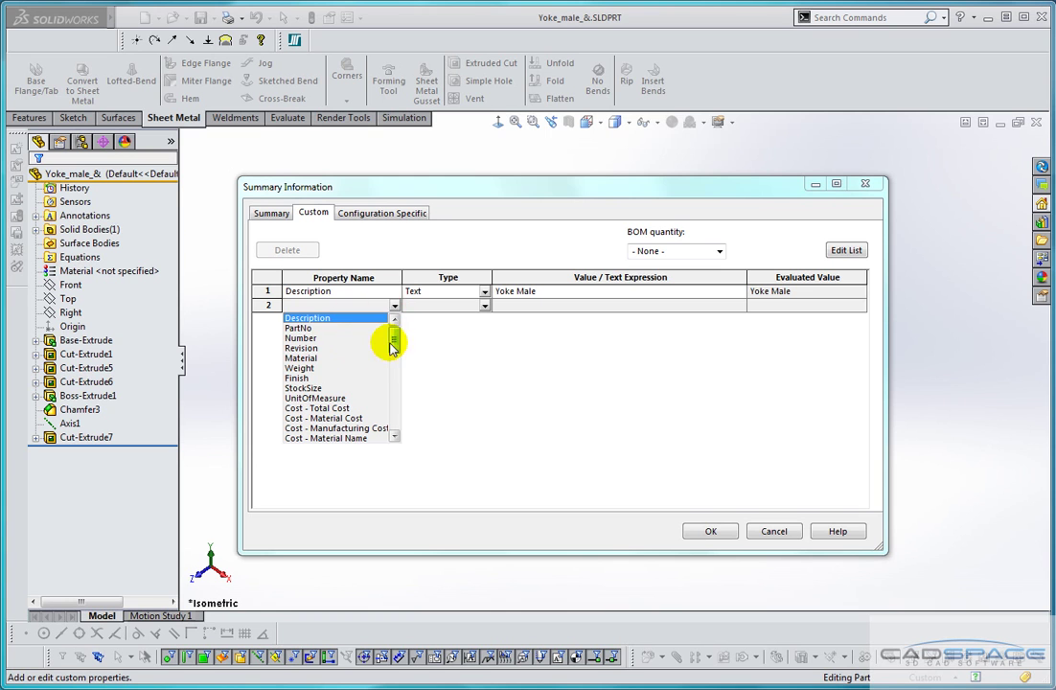
pyautogui.click(342, 357)
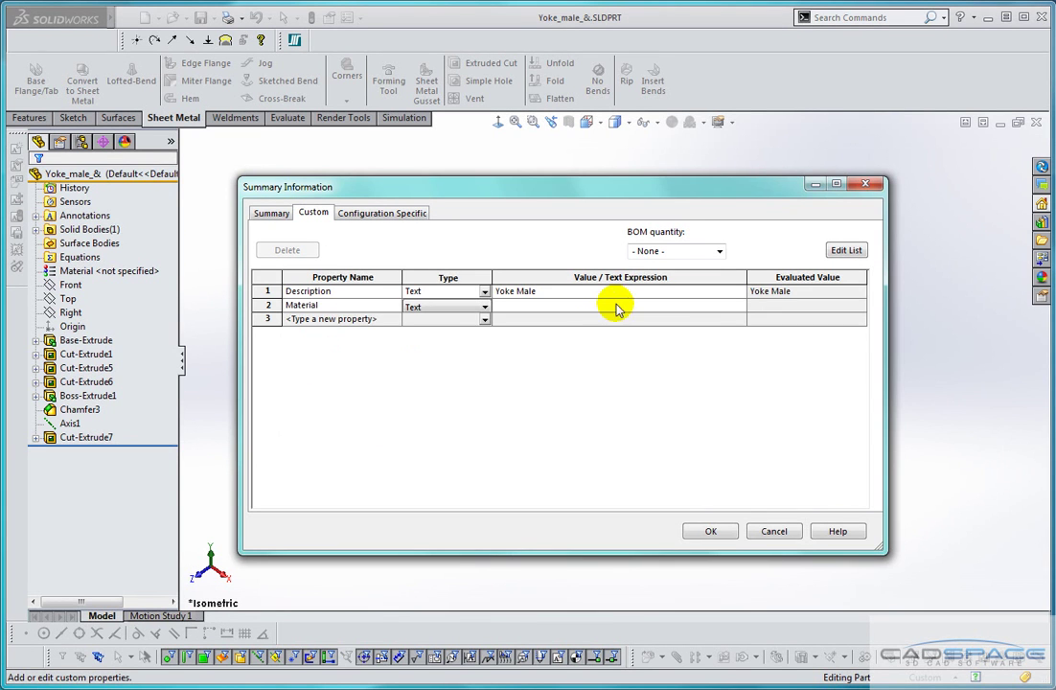
pyautogui.click(615, 305)
pyautogui.click(739, 306)
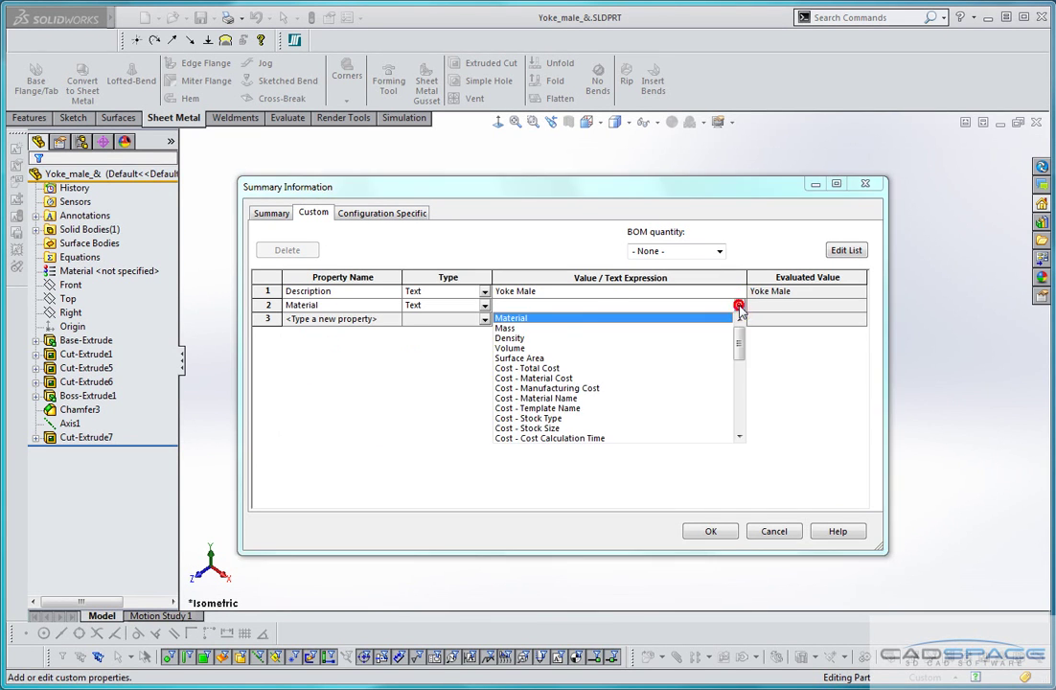
pyautogui.click(522, 318)
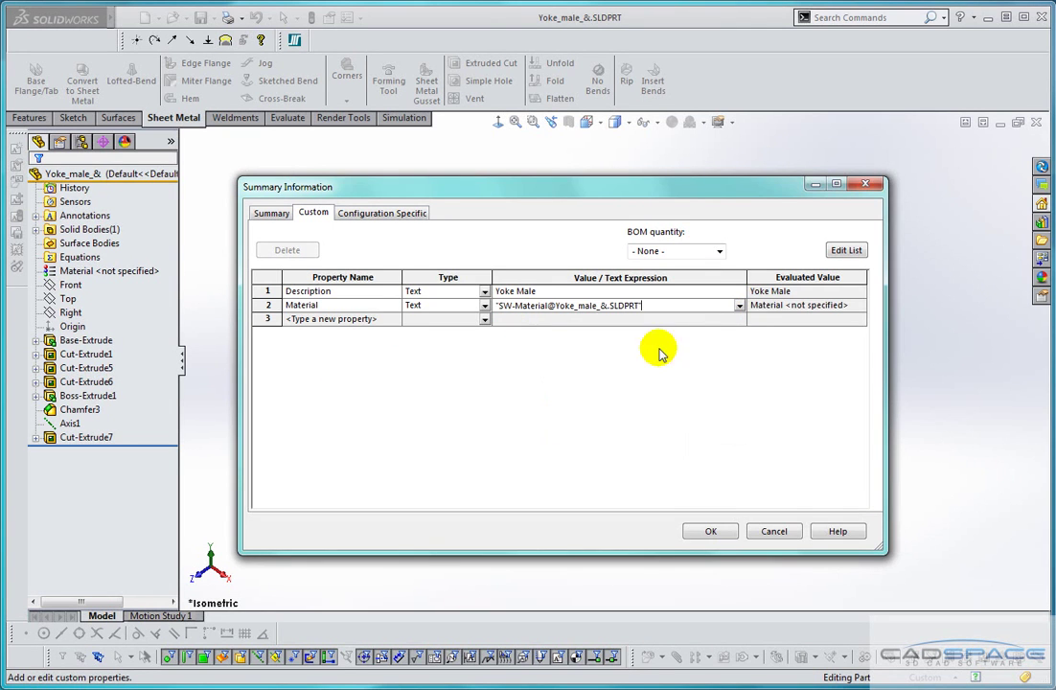
# Add PartNo with the value SW002 and apply the custom properties
pyautogui.click(369, 320)
pyautogui.click(394, 320)
pyautogui.click(330, 343)
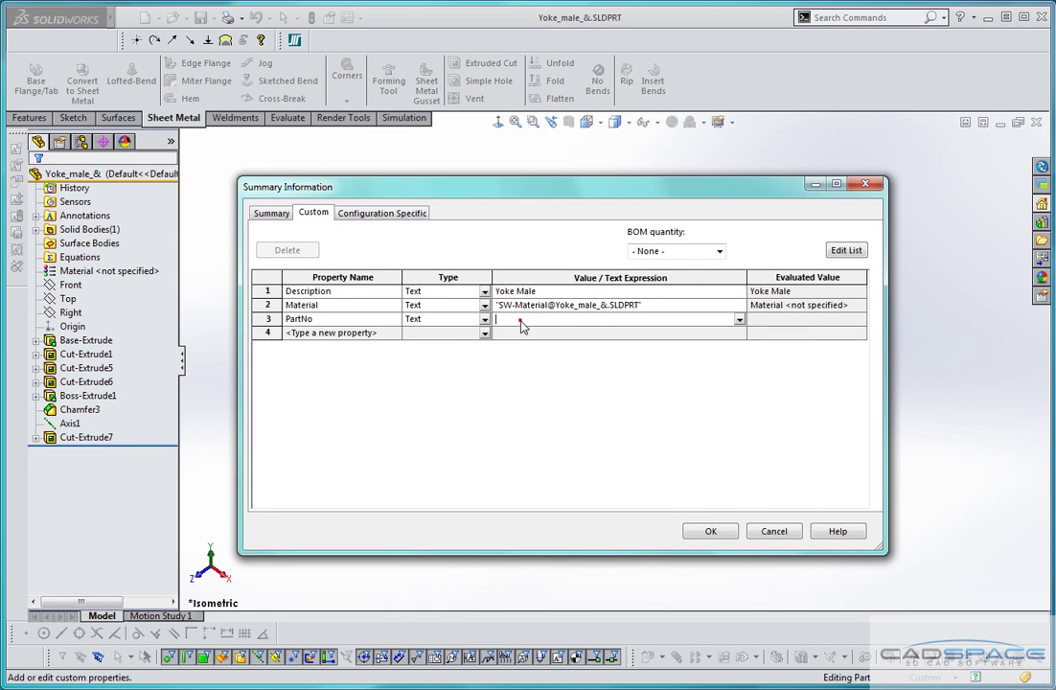
pyautogui.click(521, 321)
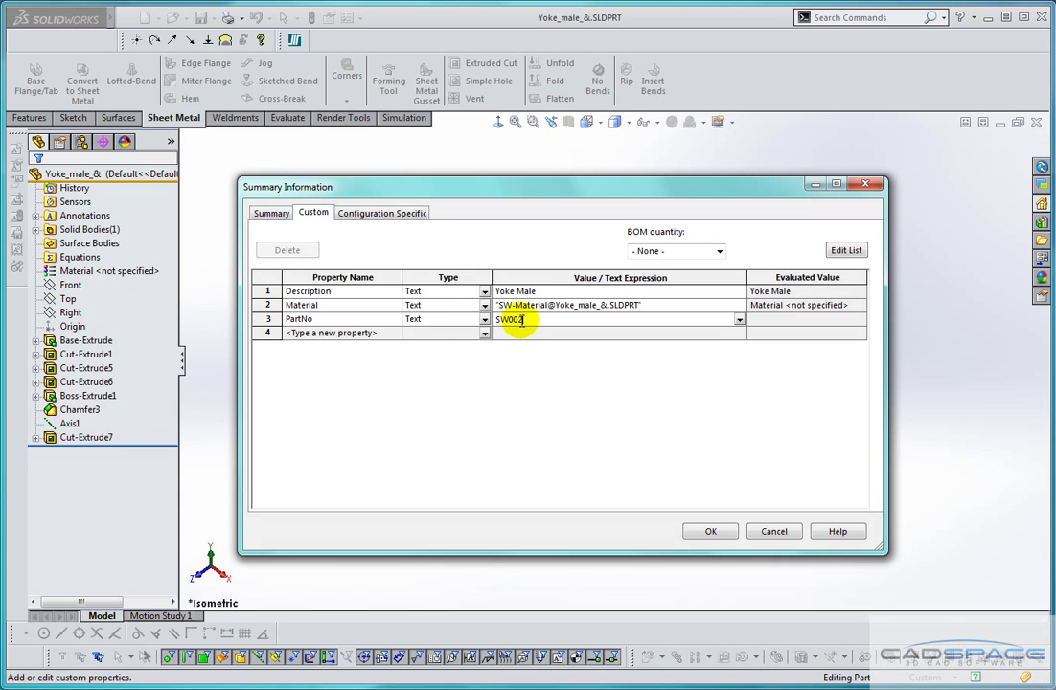
pyautogui.click(767, 316)
pyautogui.click(711, 530)
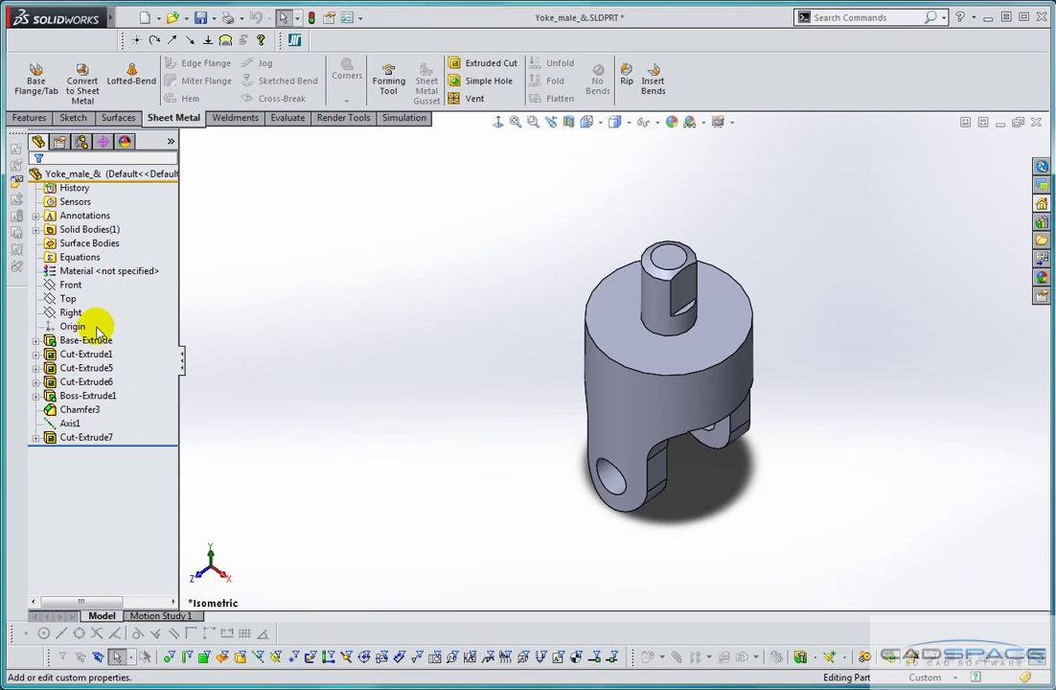
# Assign 6061 Alloy as the Yoke_male part's material
pyautogui.click(78, 272)
pyautogui.rightClick(105, 272)
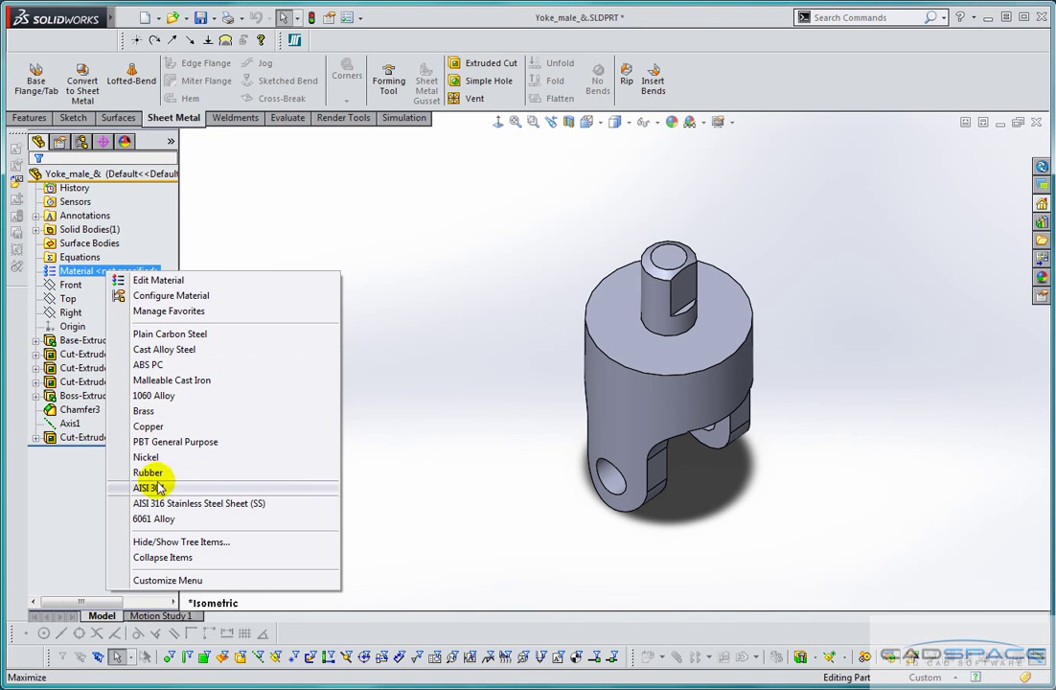
pyautogui.click(169, 519)
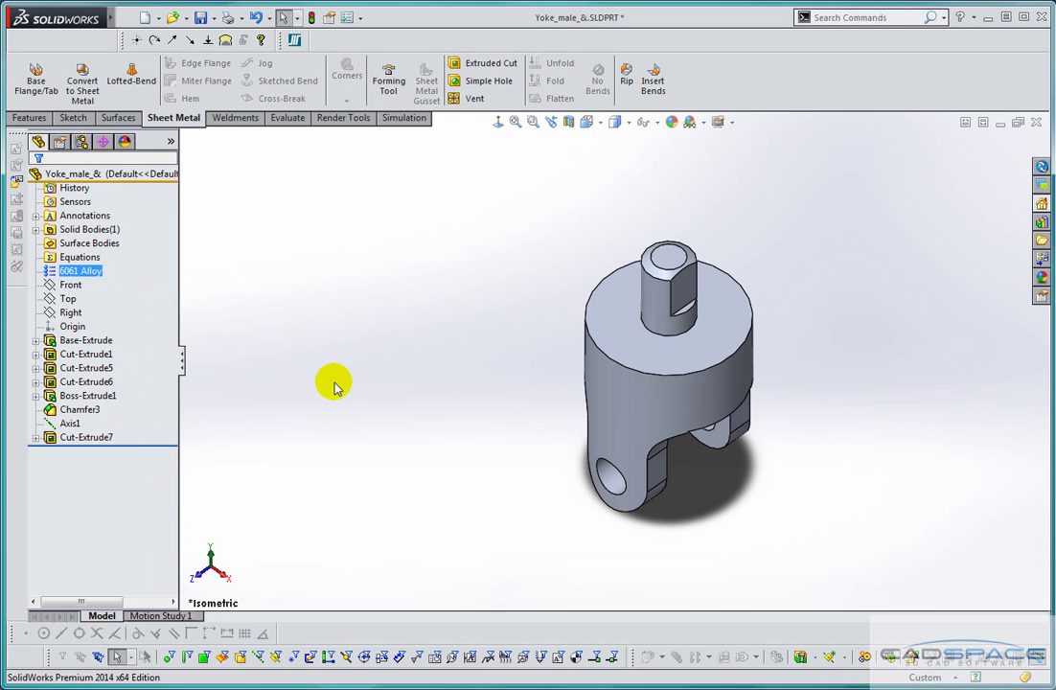
# Close the yoke part document and save its changes
pyautogui.click(835, 246)
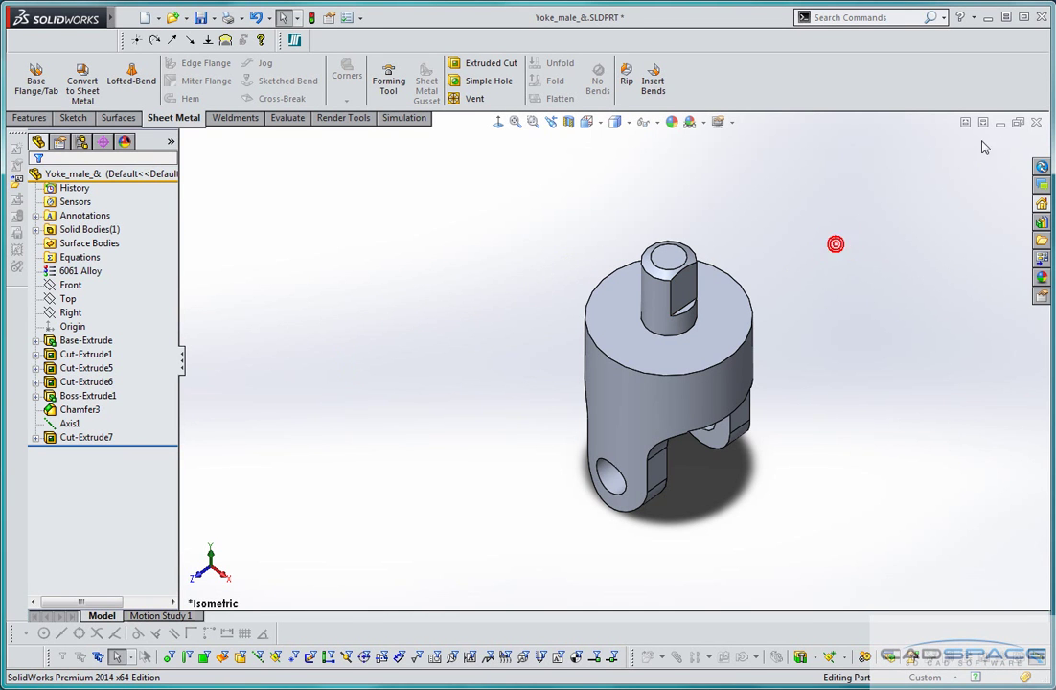
pyautogui.click(1036, 124)
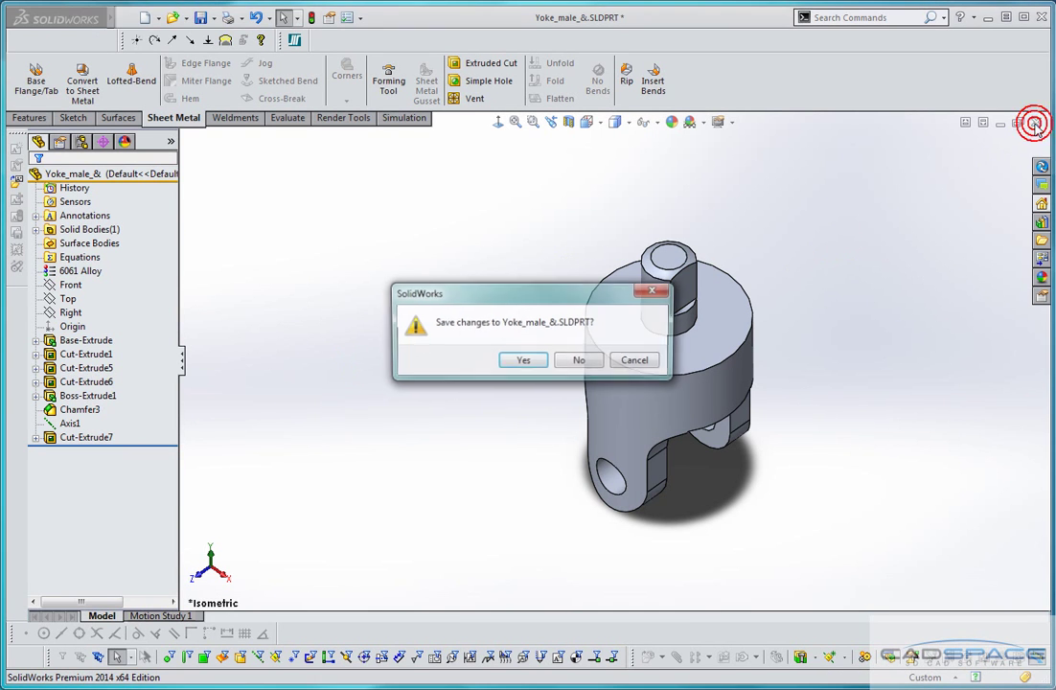
pyautogui.click(517, 359)
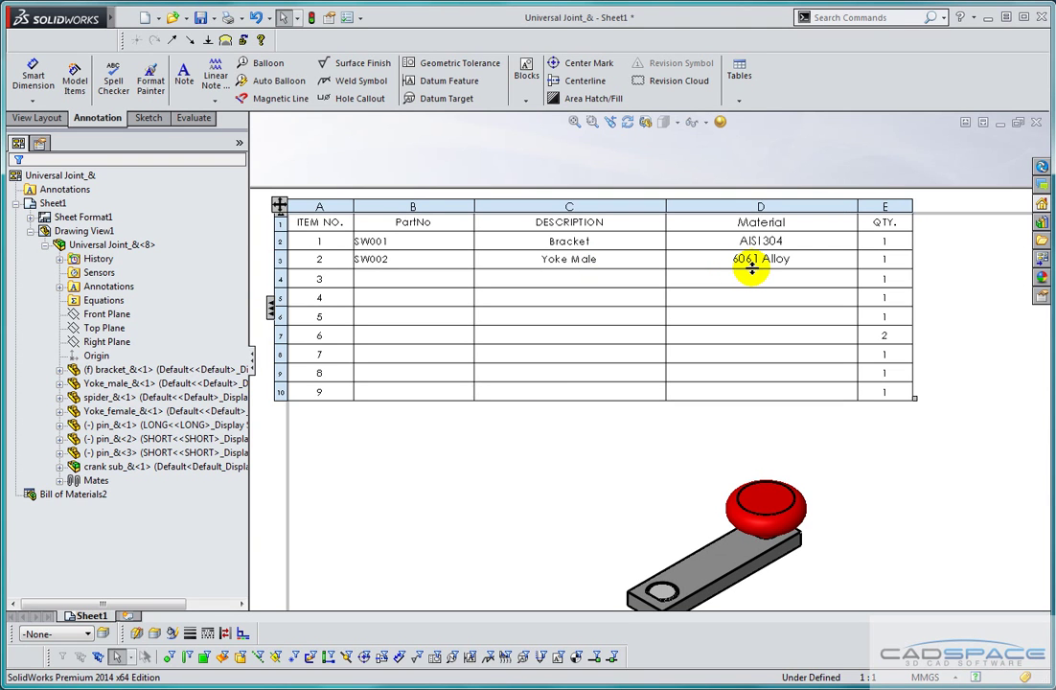
pyautogui.click(903, 501)
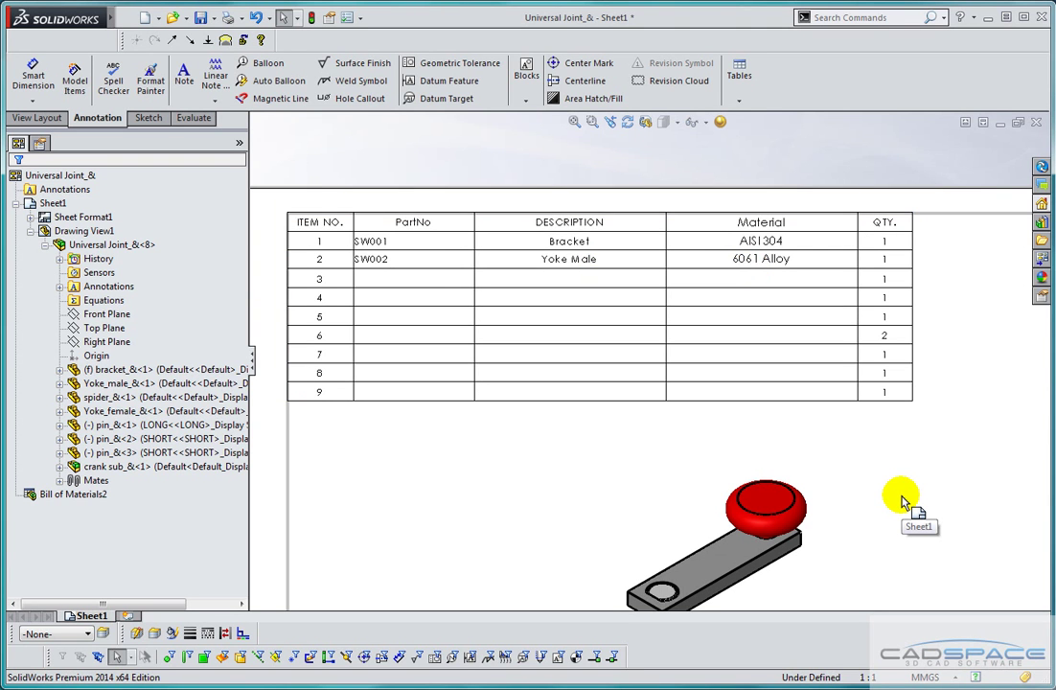